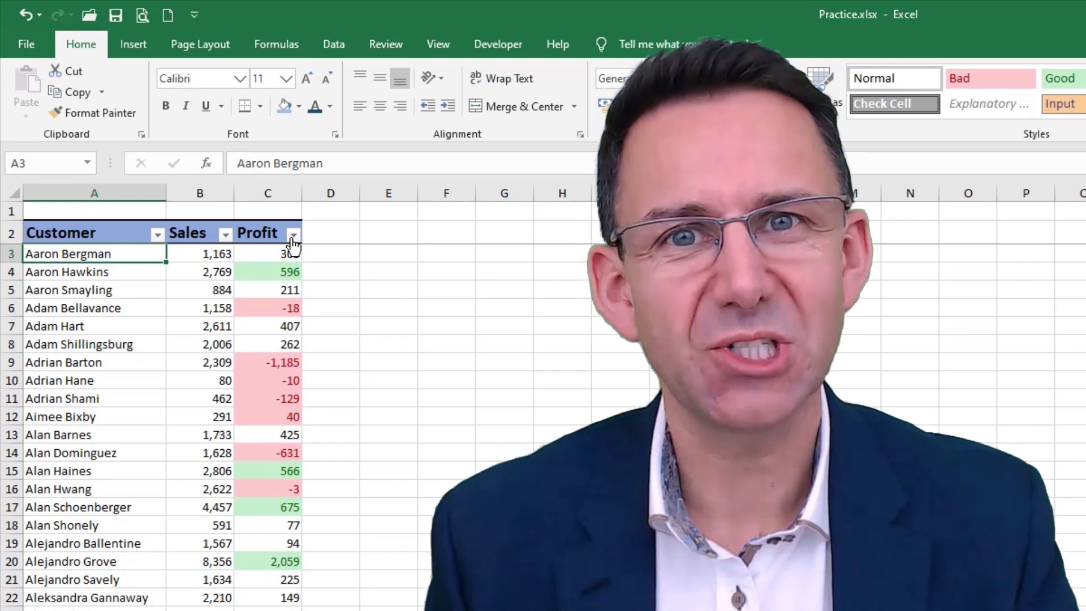
Filter the Profit column by colour to show only green-filled rows
click(293, 234)
mouse_move(245, 342)
click(376, 369)
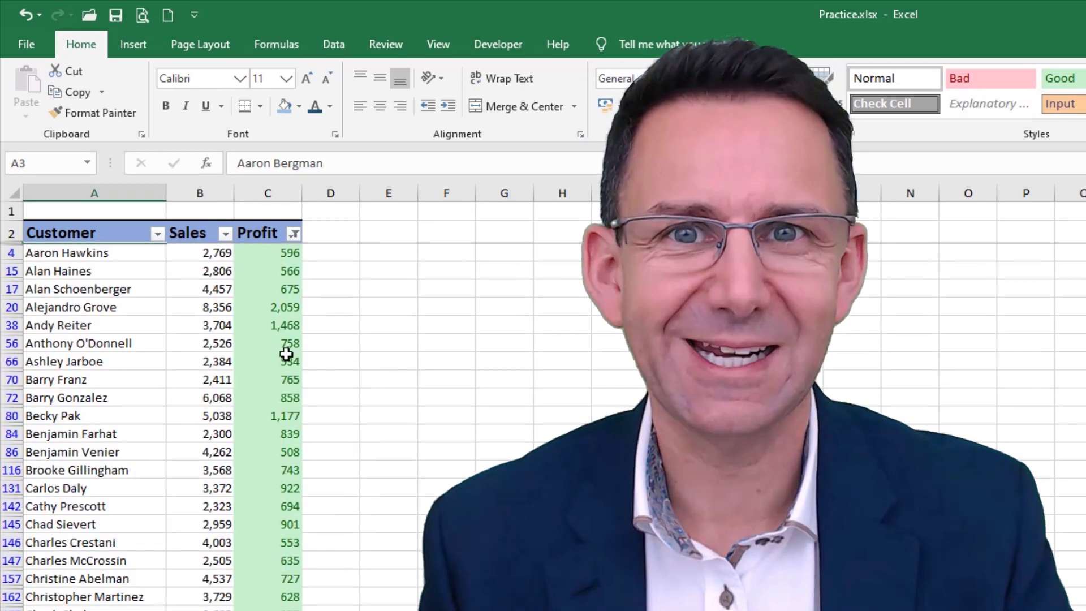
Below the filtered list, enter =SUBTOTAL(9,C4:C794) to total the green profits
click(286, 354)
key(ctrl+Down)
key(Down)
key(Down)
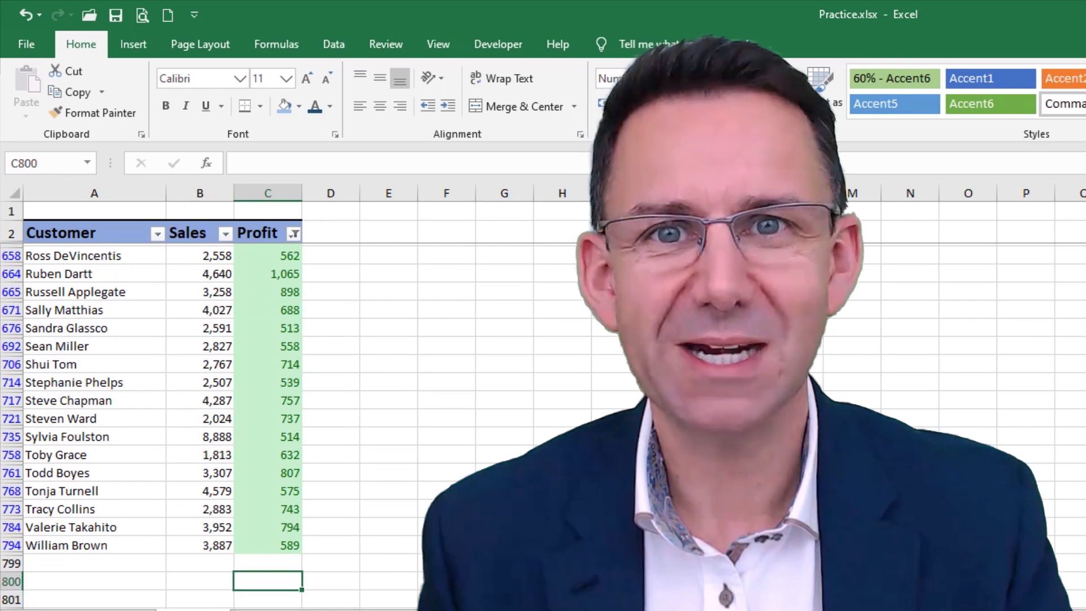
key(alt+equal)
key(Up)
key(shift+Up)
key(ctrl+shift+Up)
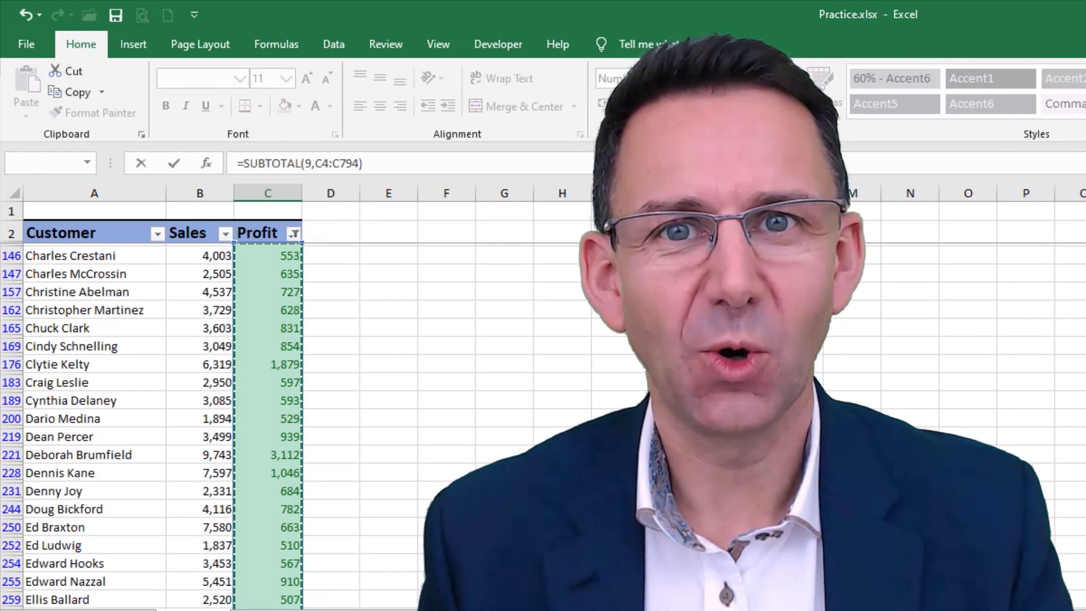
key(Return)
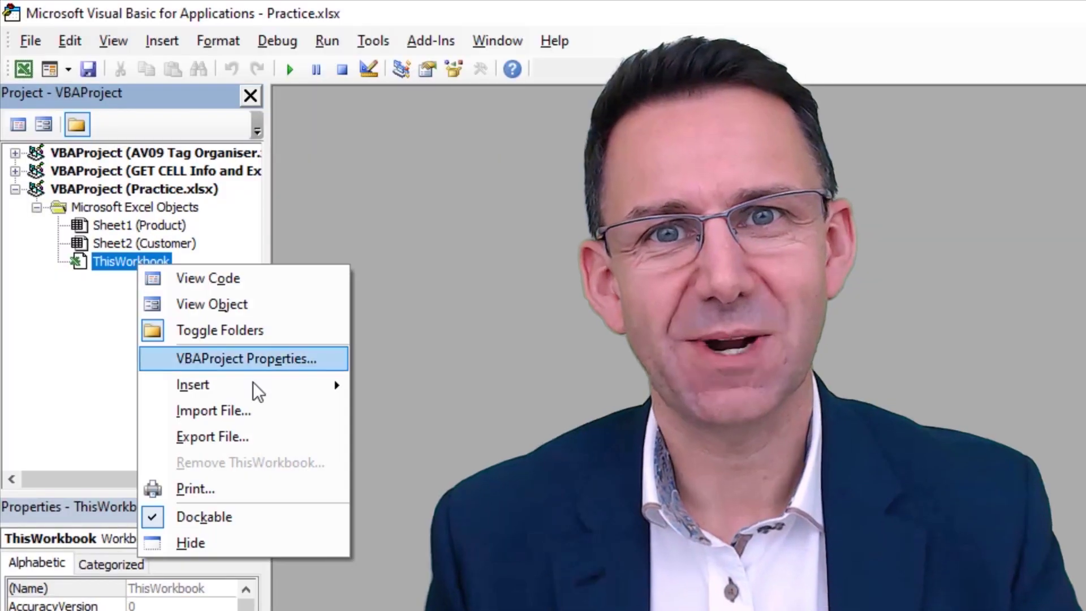
Insert Module1 into the Practice project and type the declaration function sbCellColorDetect()
mouse_move(253, 383)
click(447, 416)
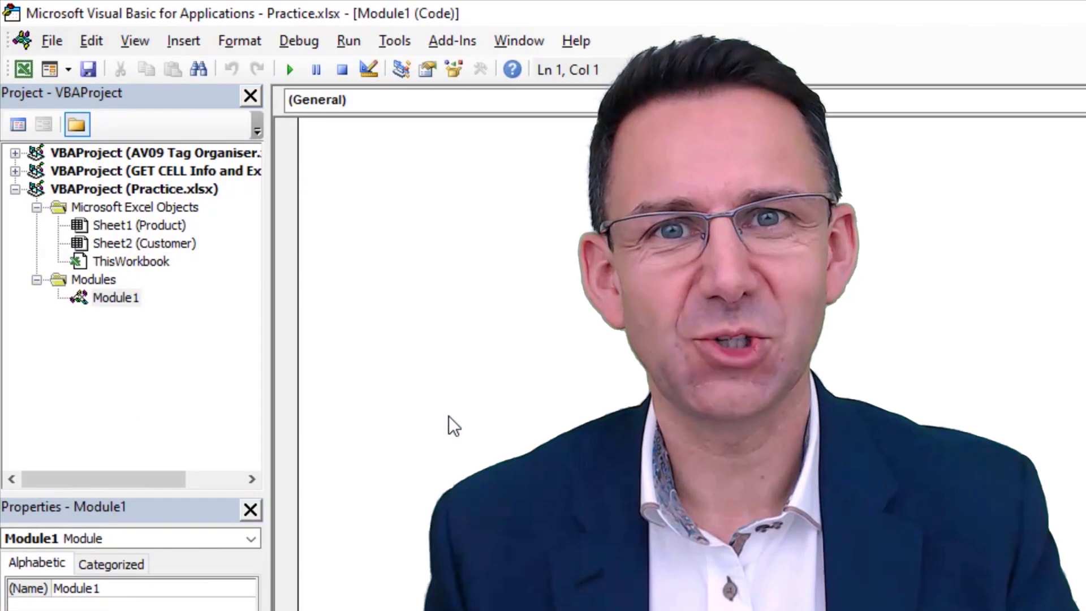
text(function sbCellColor)
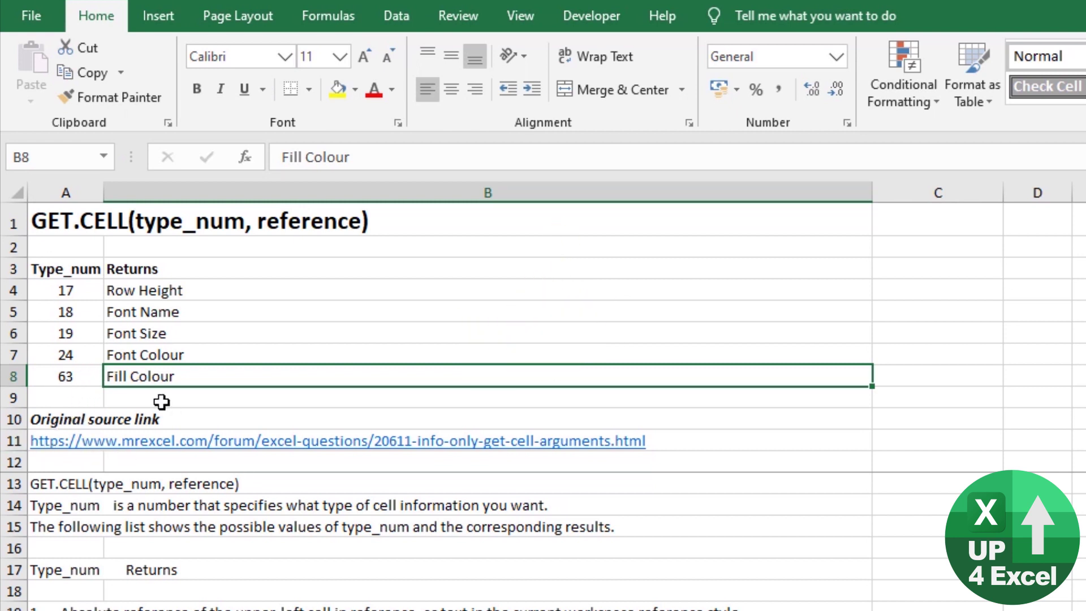
Check in the GET.CELL list that 63 means Fill Colour and 24 means Font Colour
key(Left)
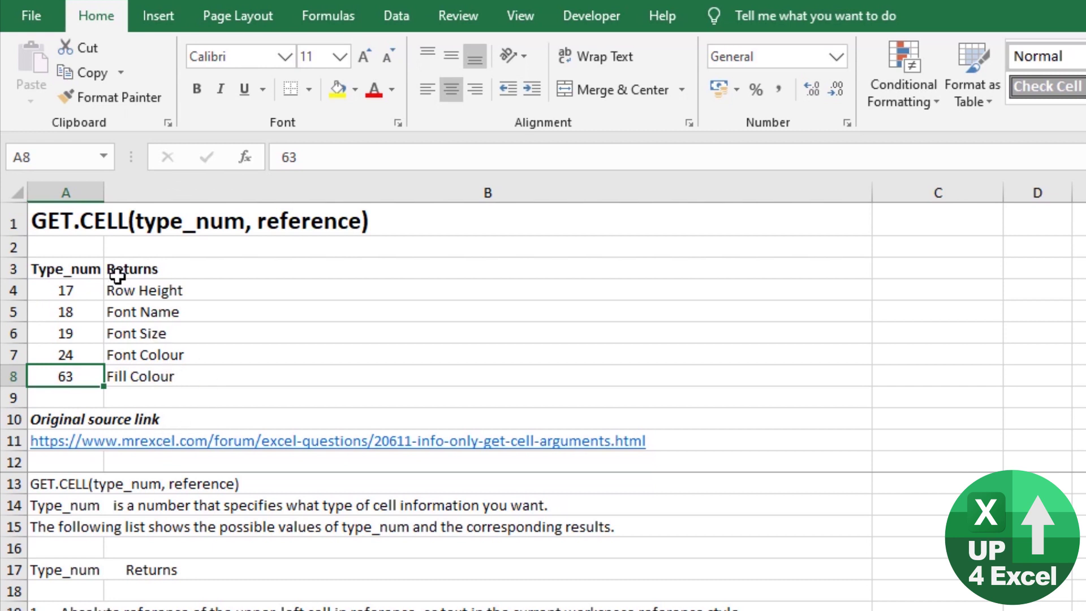
click(163, 377)
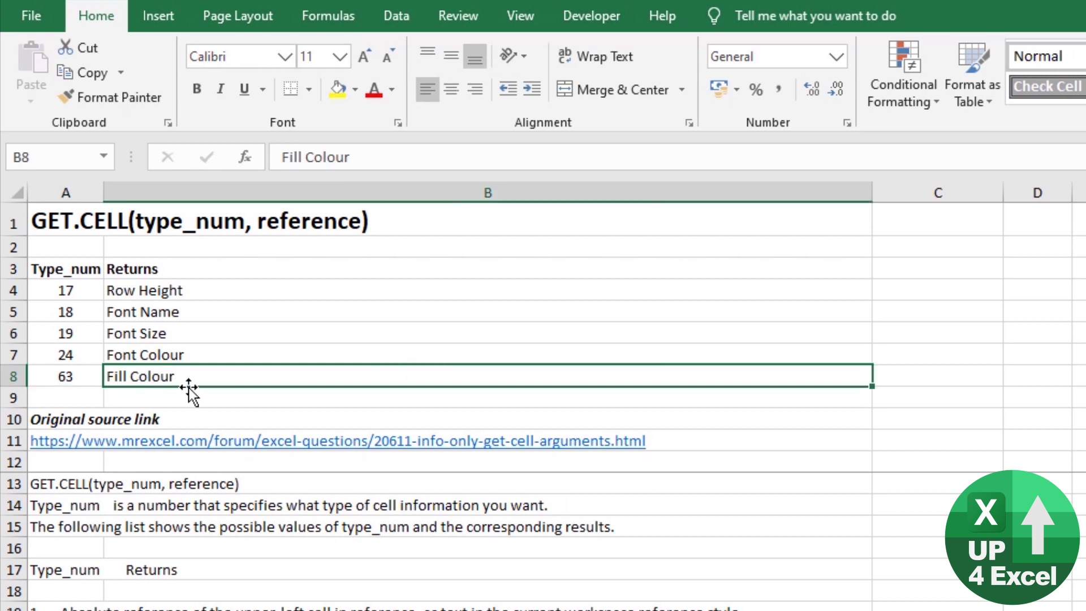
scroll(259, 567, down, 19)
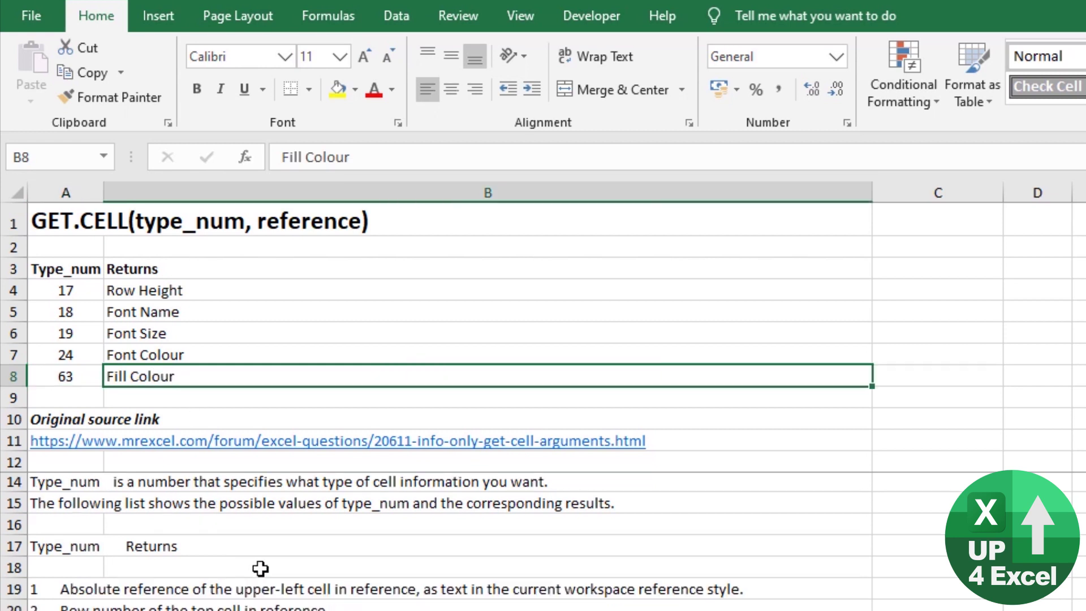
scroll(496, 541, down, 16)
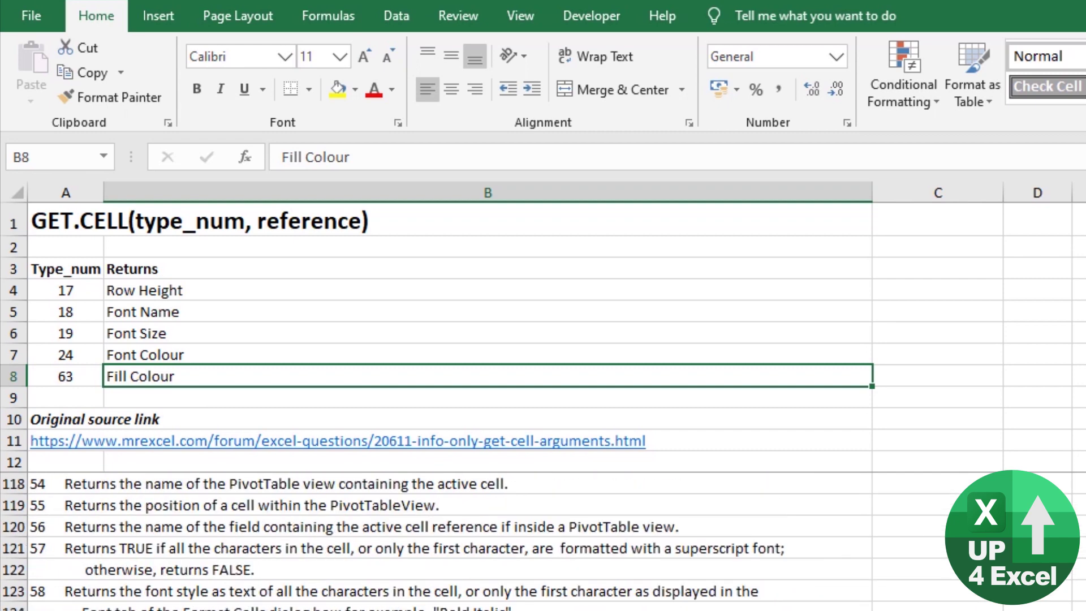
scroll(293, 568, up, 16)
click(78, 359)
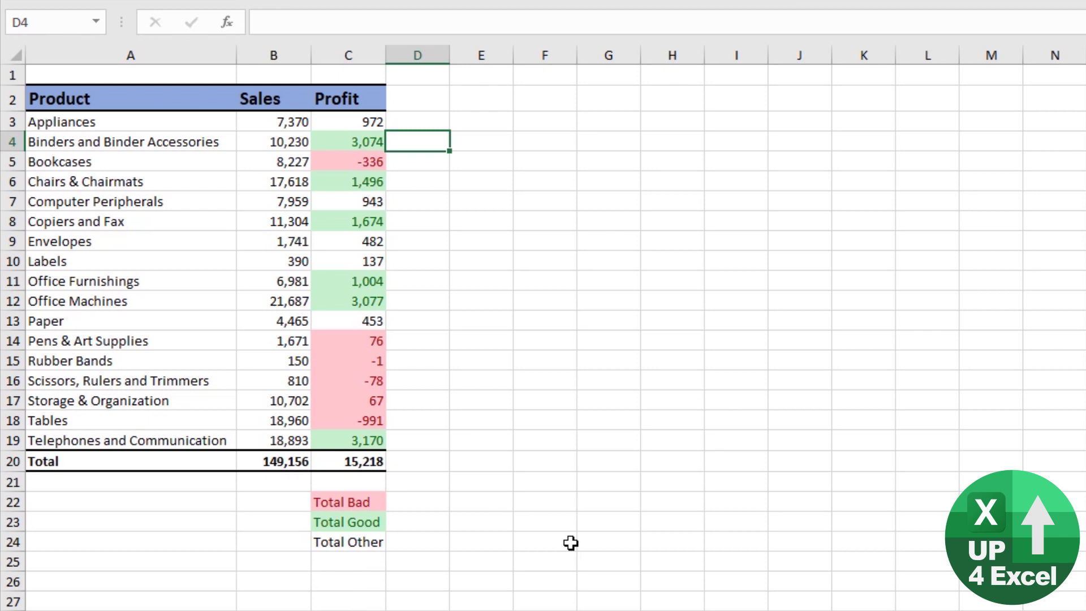
text(=)
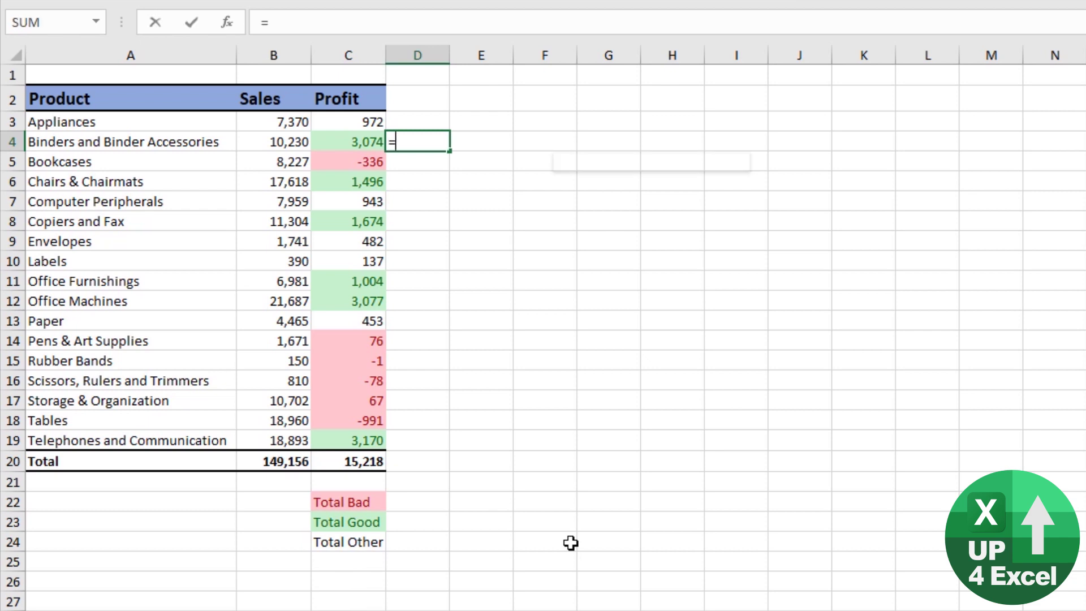
text(get.cell(63,)
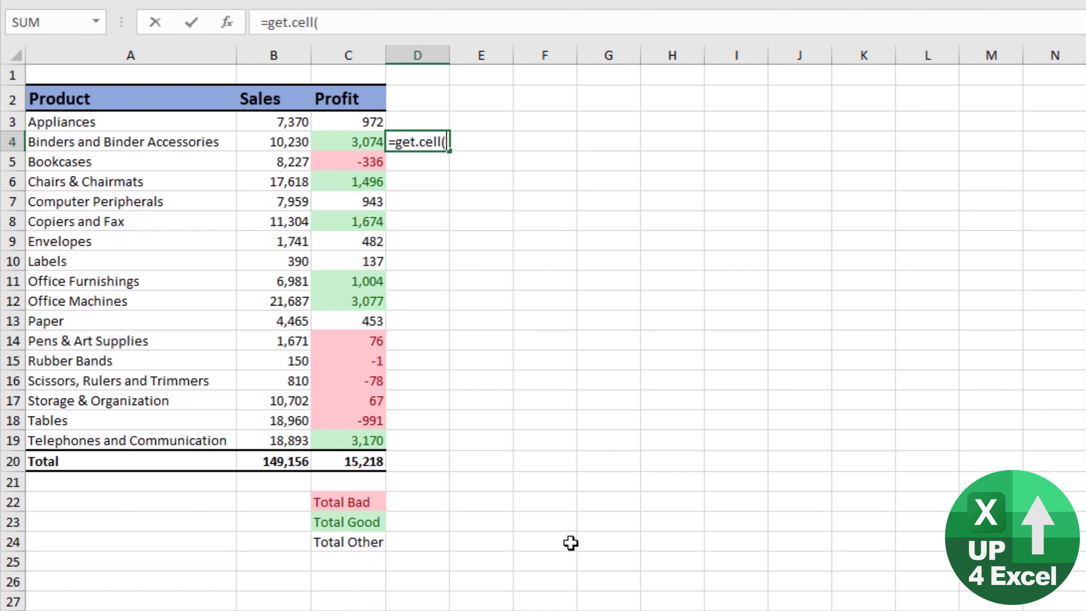
click(339, 138)
text())
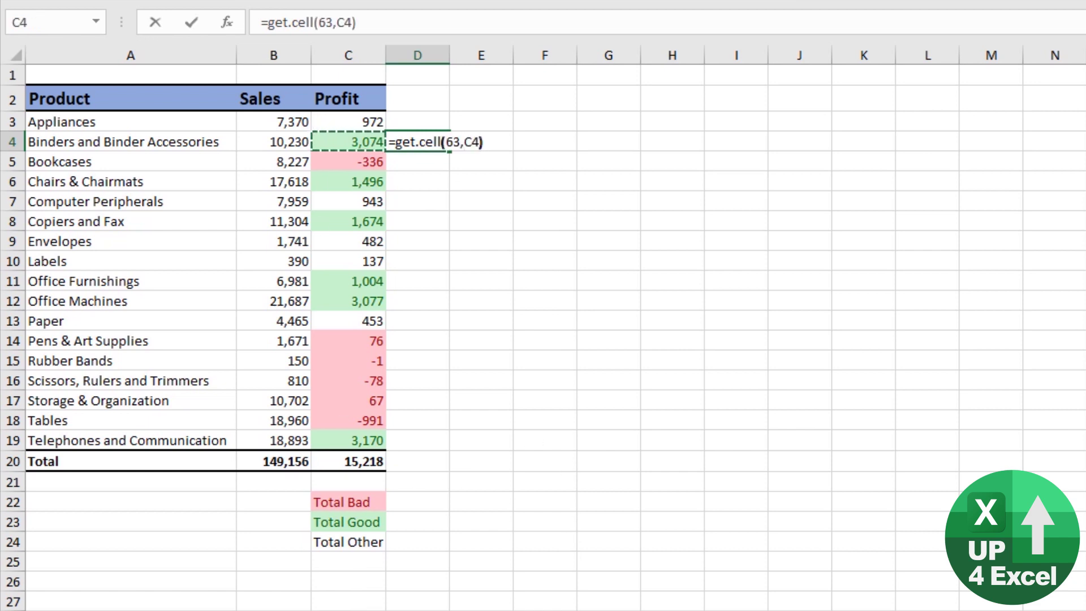
key(Return)
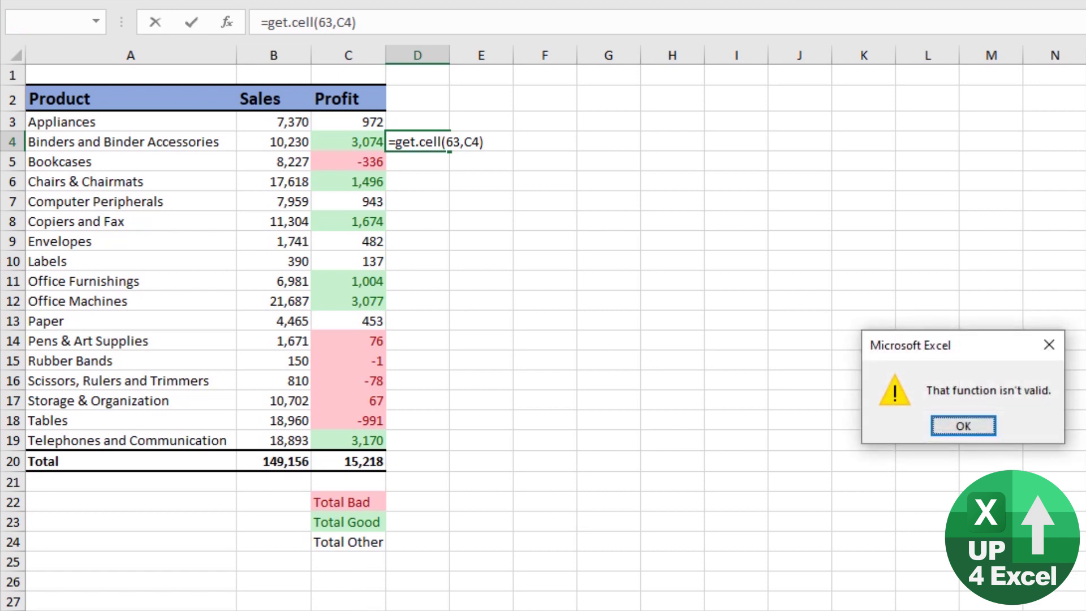
drag(992, 350, 532, 200)
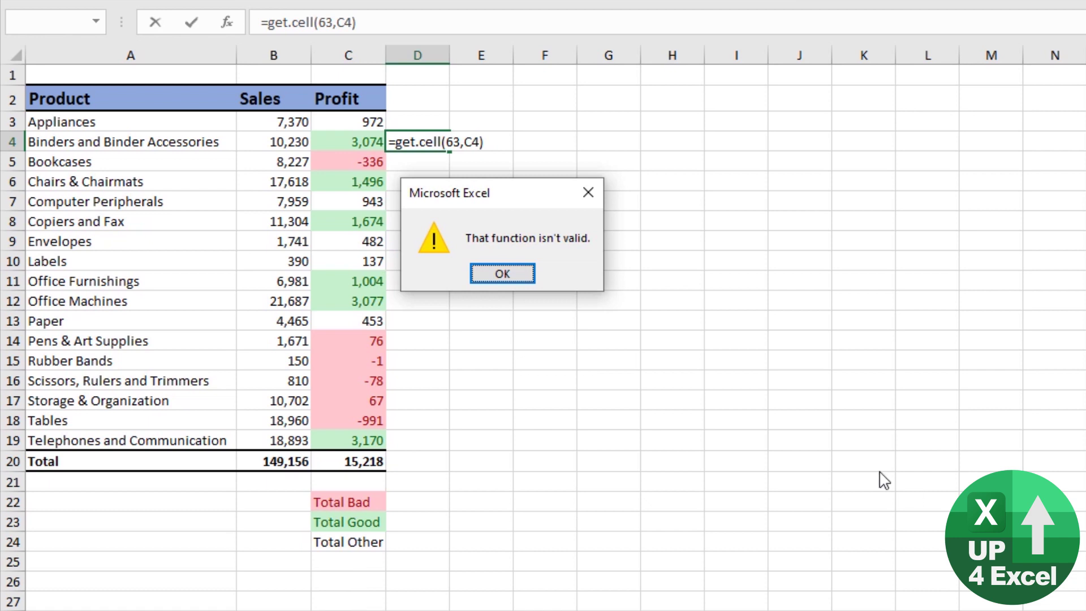
click(516, 274)
key(Escape)
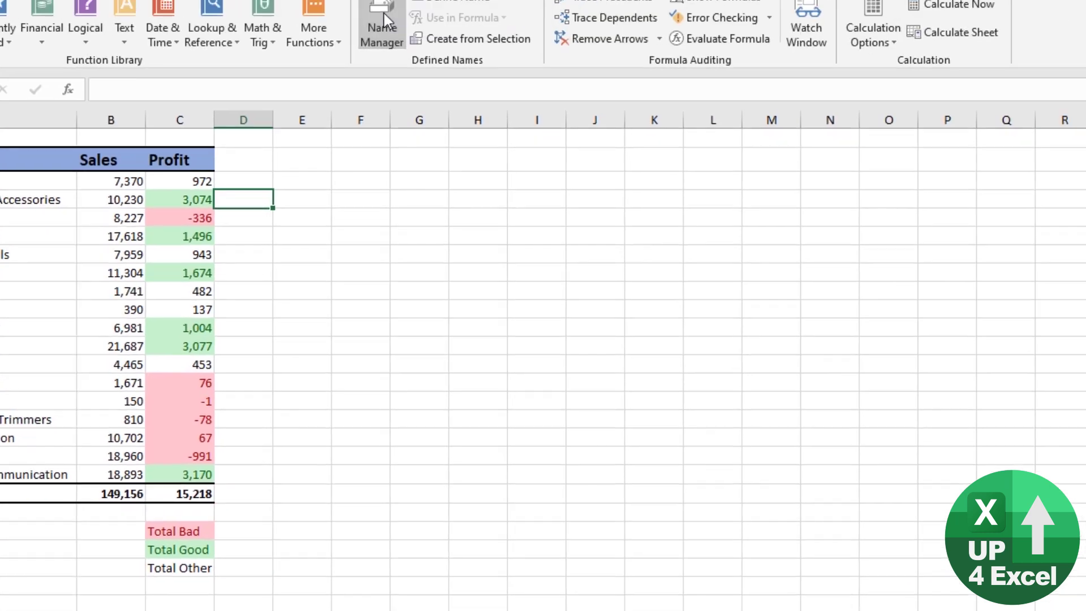
In Name Manager, create the name FillColorToLeft referring to get.cell(63, C4)
click(381, 35)
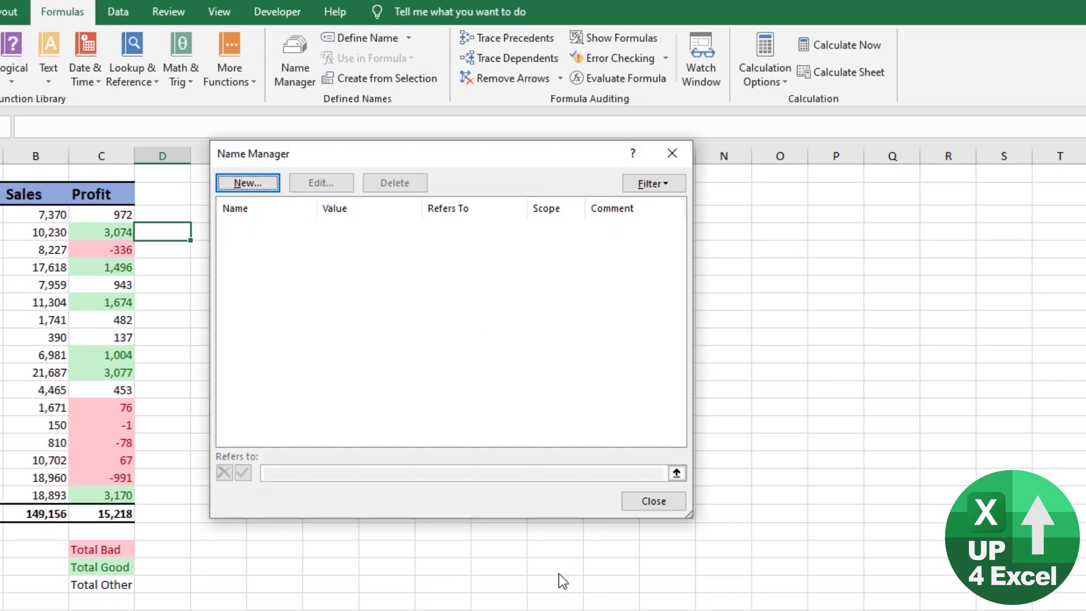
click(248, 182)
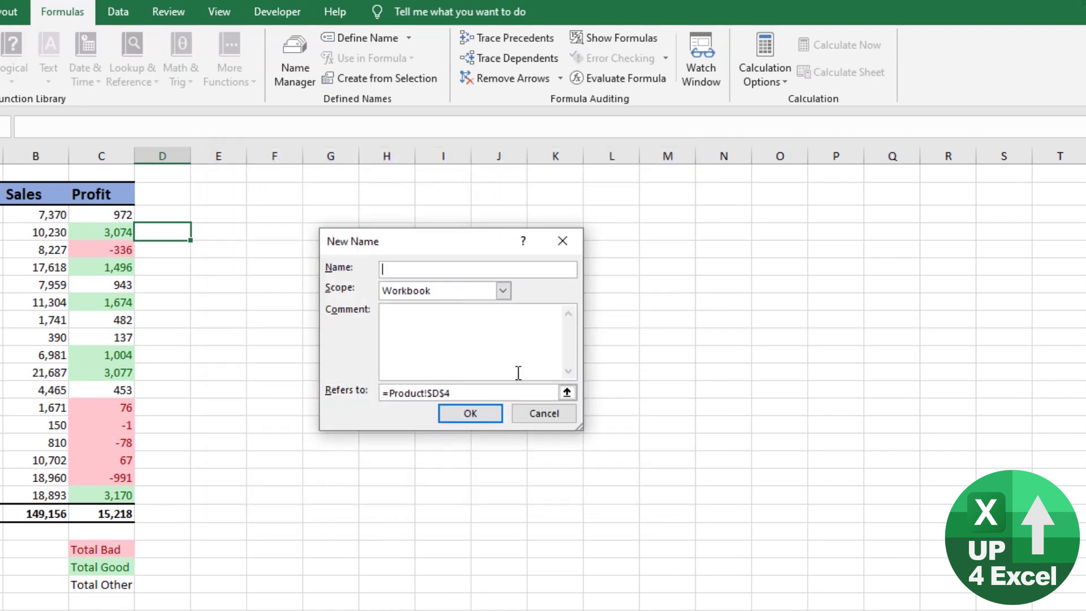
text(FillColorToLeft)
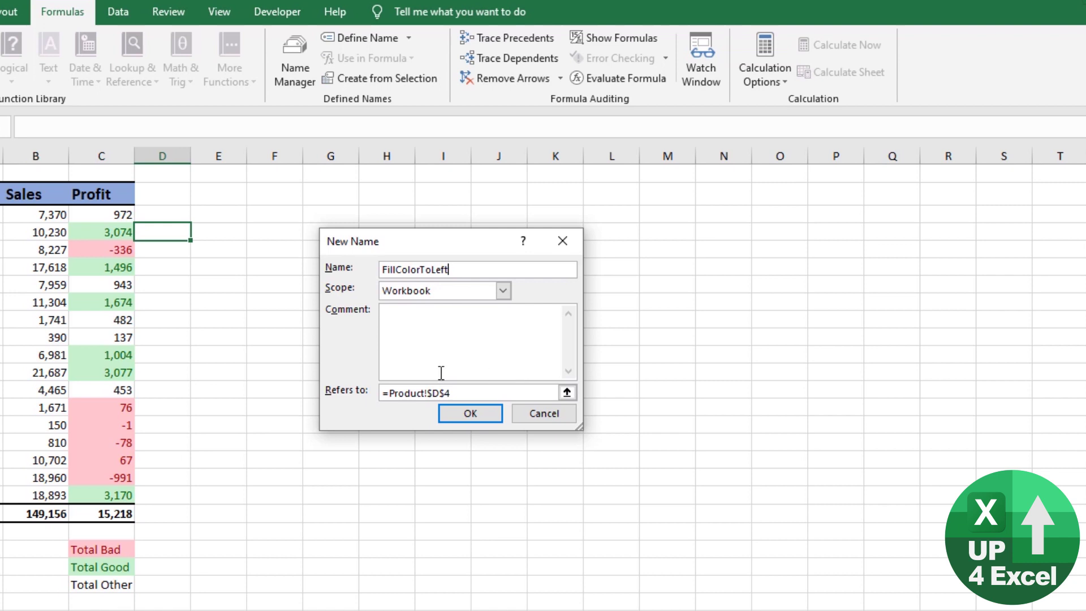
drag(387, 393, 504, 375)
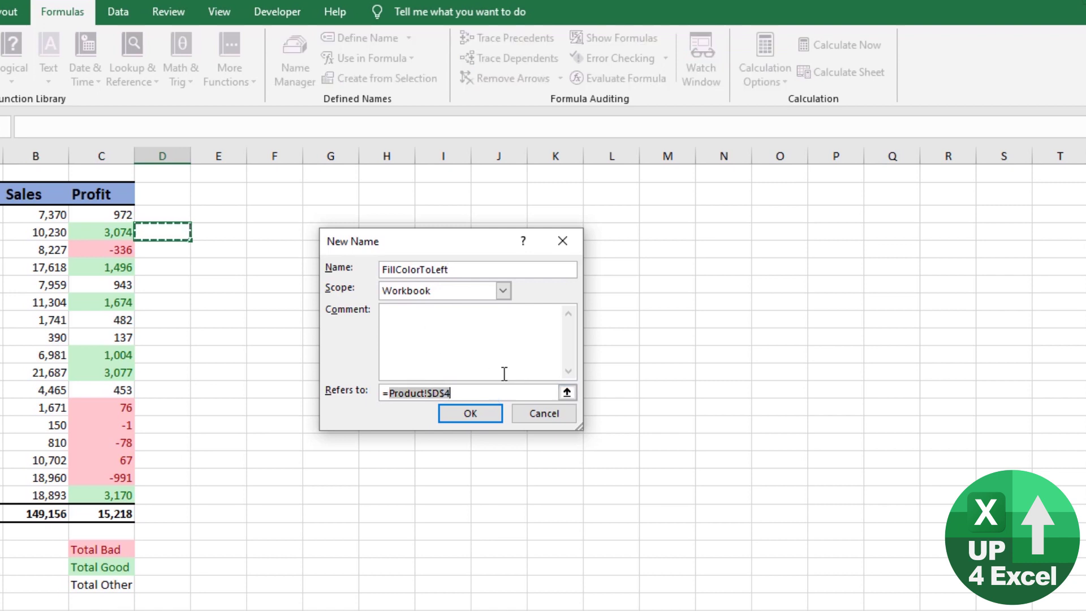
text(get.cell)
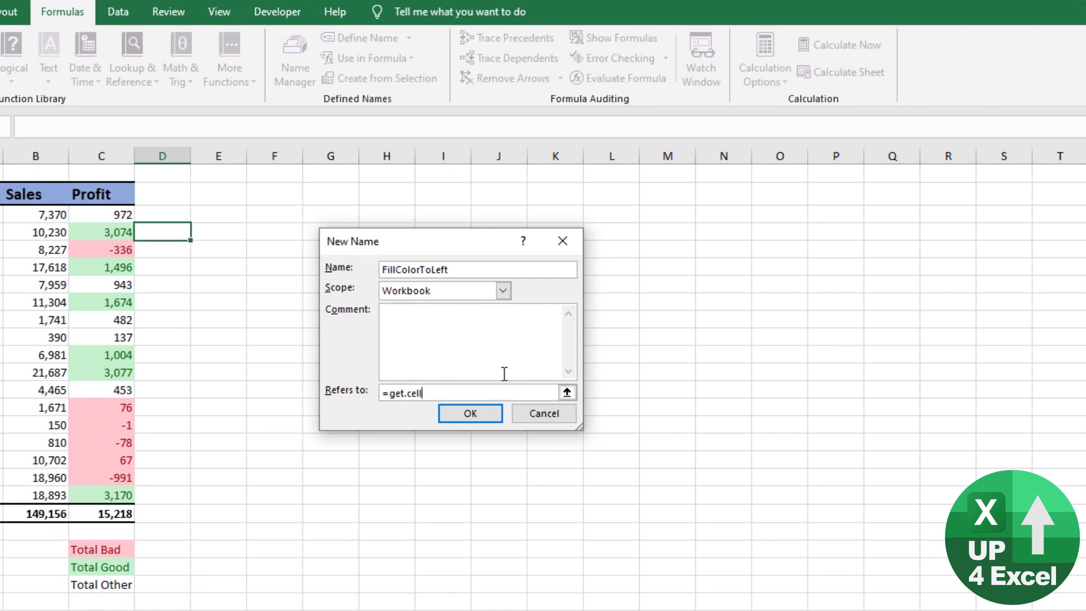
text((63,)
click(122, 229)
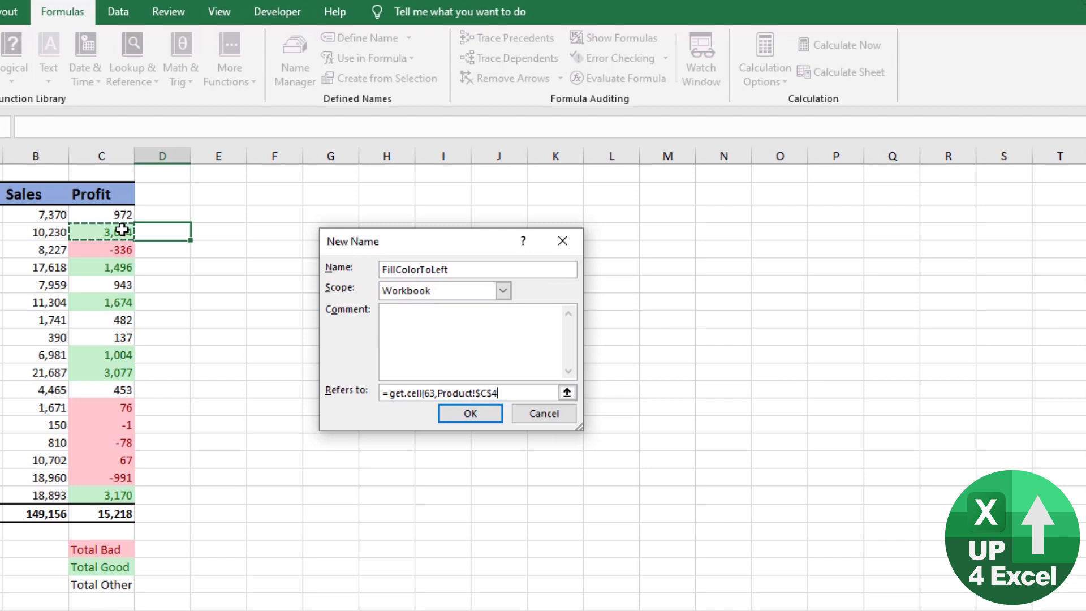
Make the reference a relative, sheet-less !C4, close the bracket and save the name
click(497, 392)
key(Left)
key(Left)
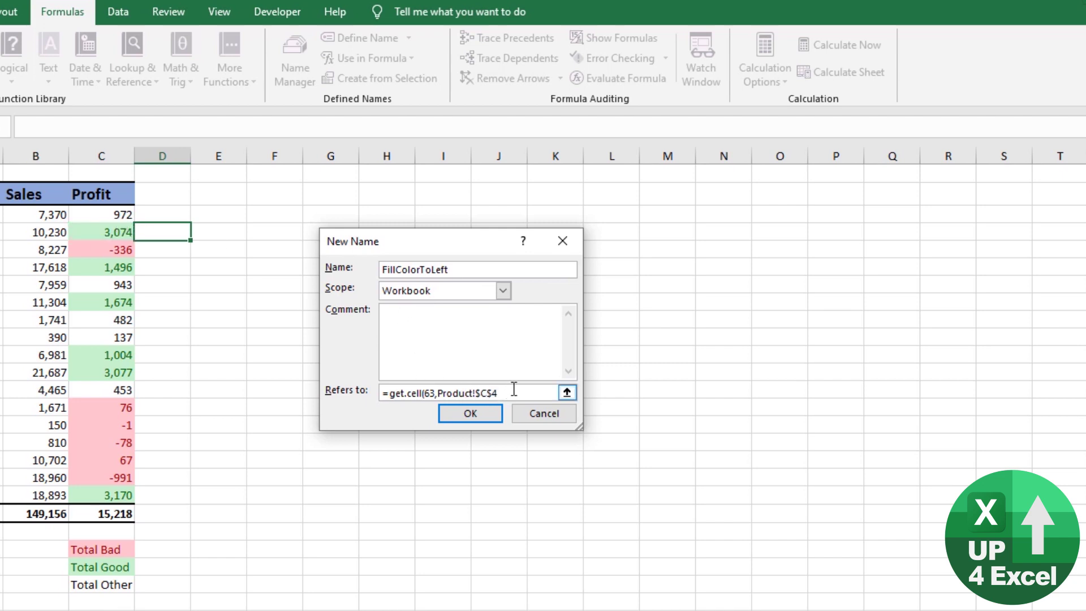
key(Delete)
key(BackSpace)
key(Left)
key(BackSpace)
key(BackSpace)
key(BackSpace)
key(BackSpace)
key(BackSpace)
key(BackSpace)
key(BackSpace)
key(End)
text())
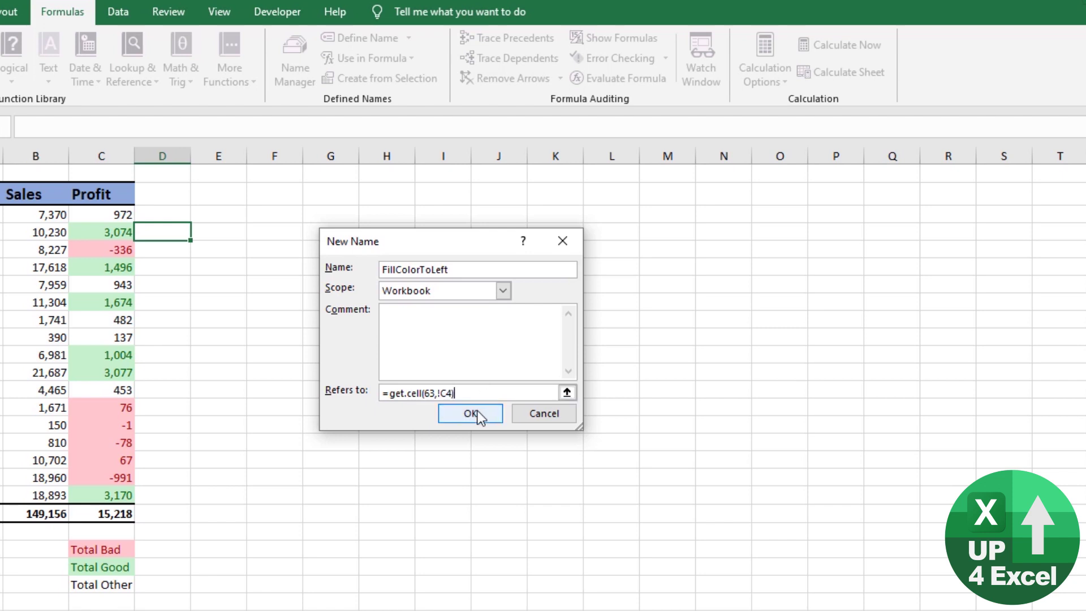
click(477, 415)
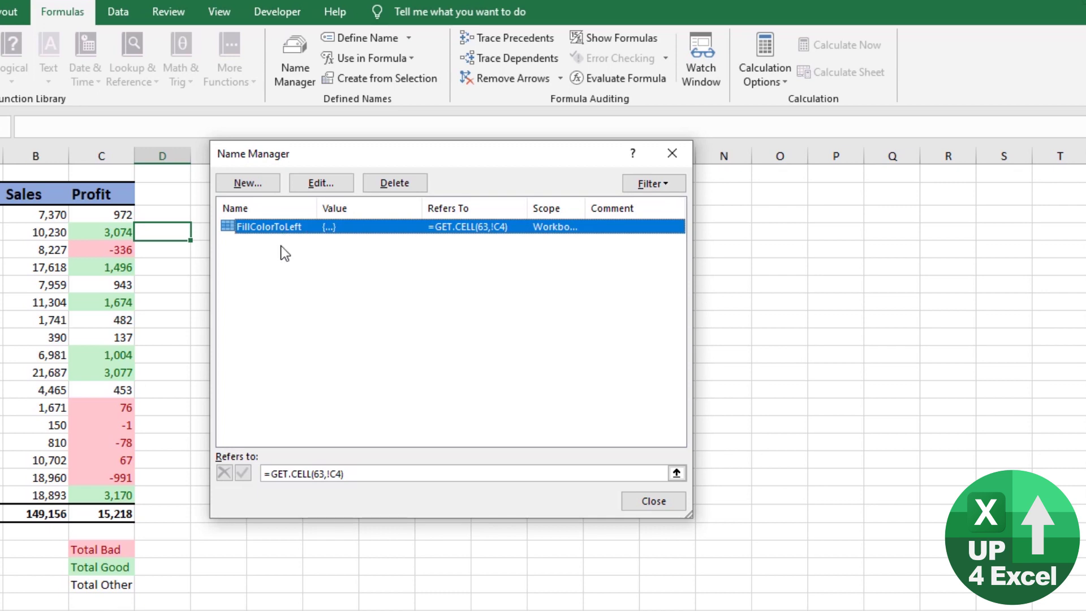
Enter =FillColorToLeft in D4, which returns fill code 35
click(646, 501)
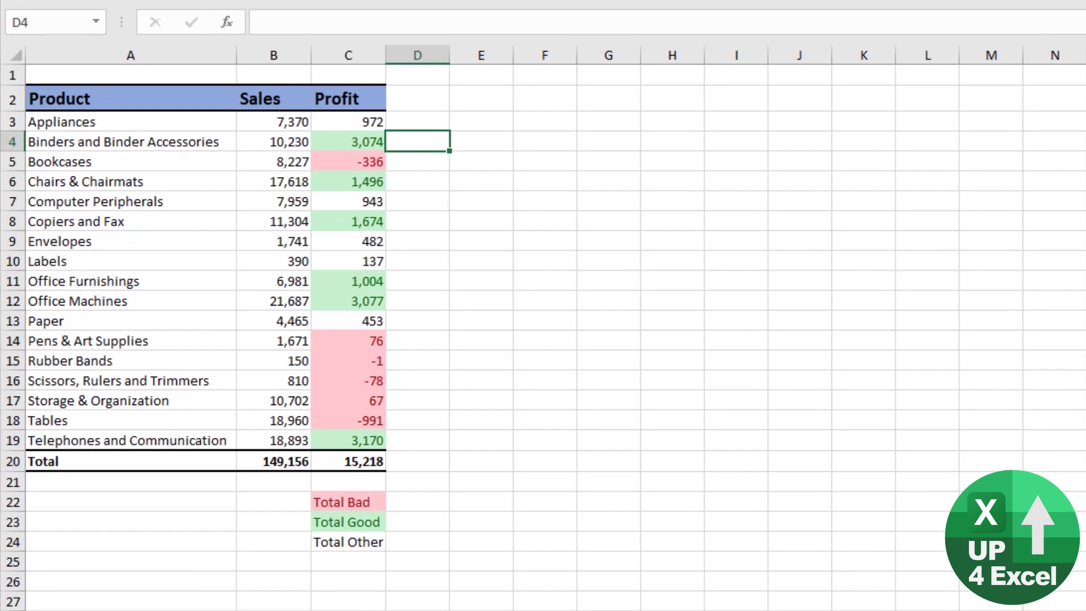
text(=fil)
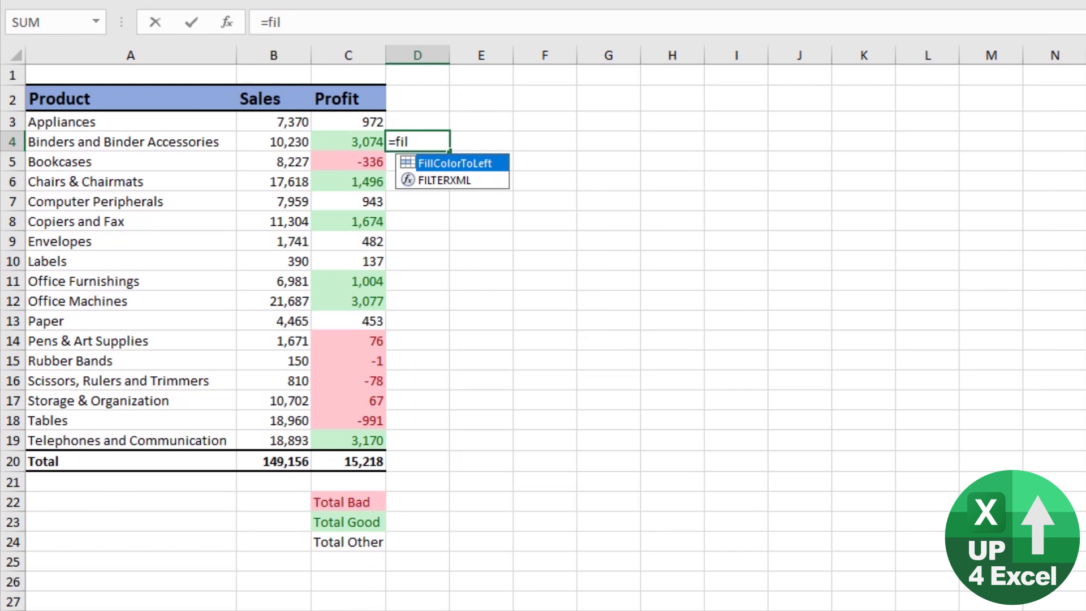
key(Tab)
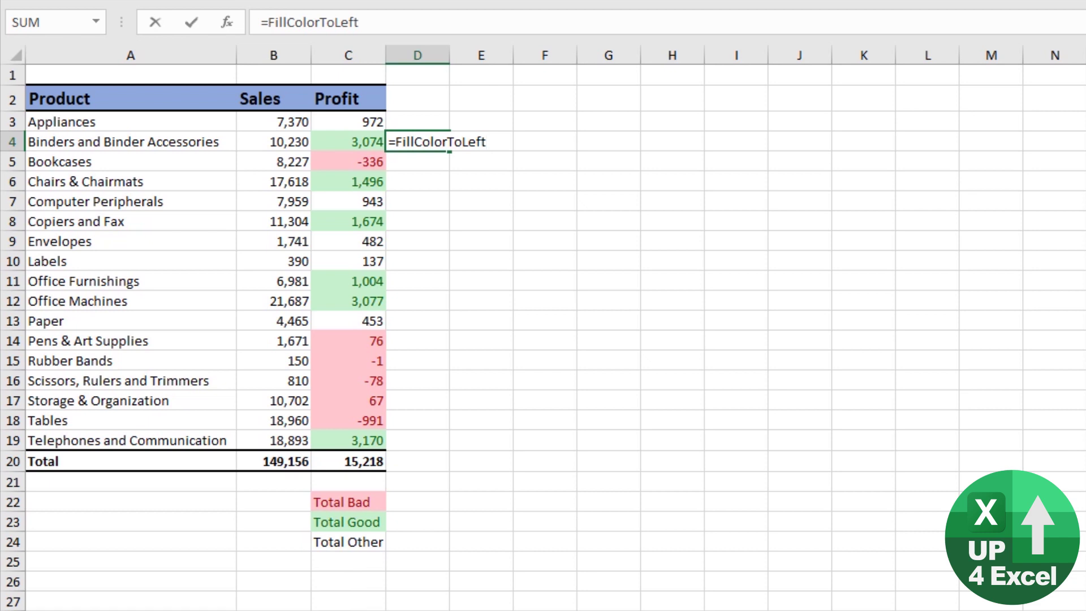
key(Return)
Copy the D4 formula into D3:D19
click(418, 142)
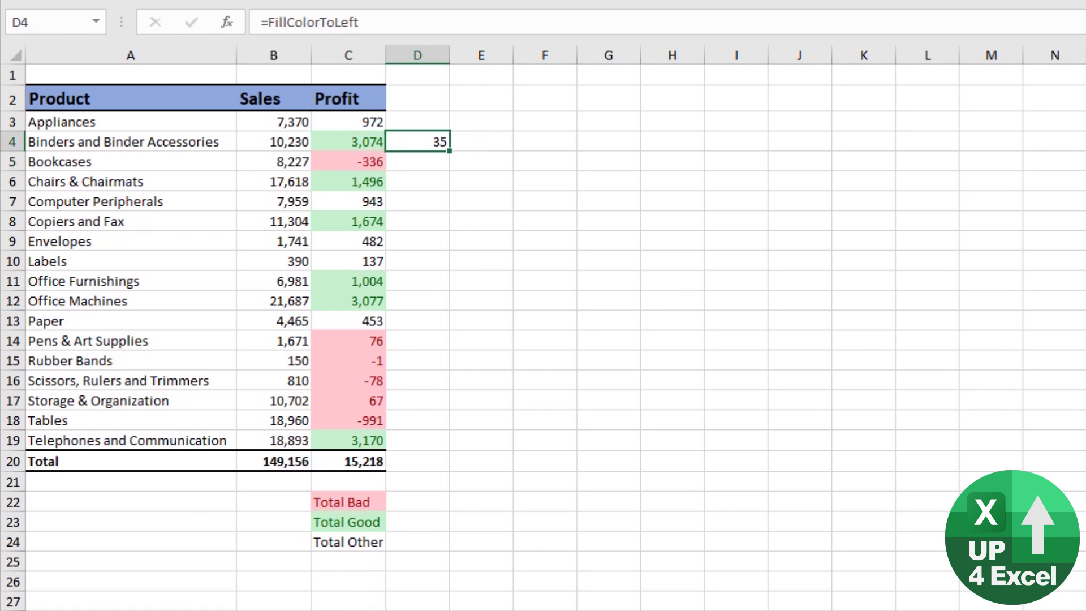
key(ctrl+c)
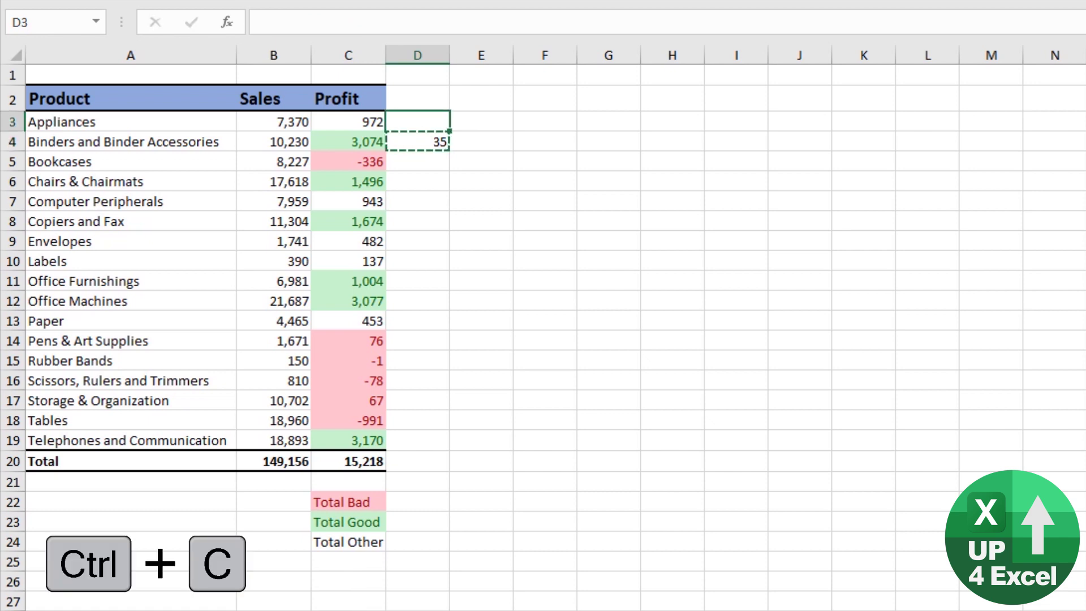
drag(417, 121, 417, 440)
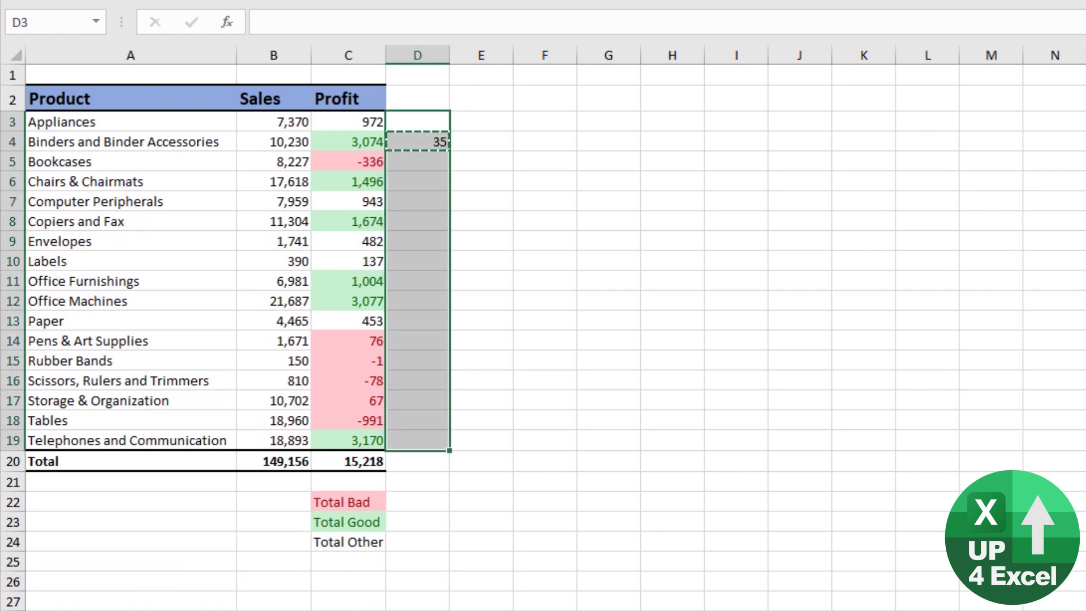
key(ctrl+v)
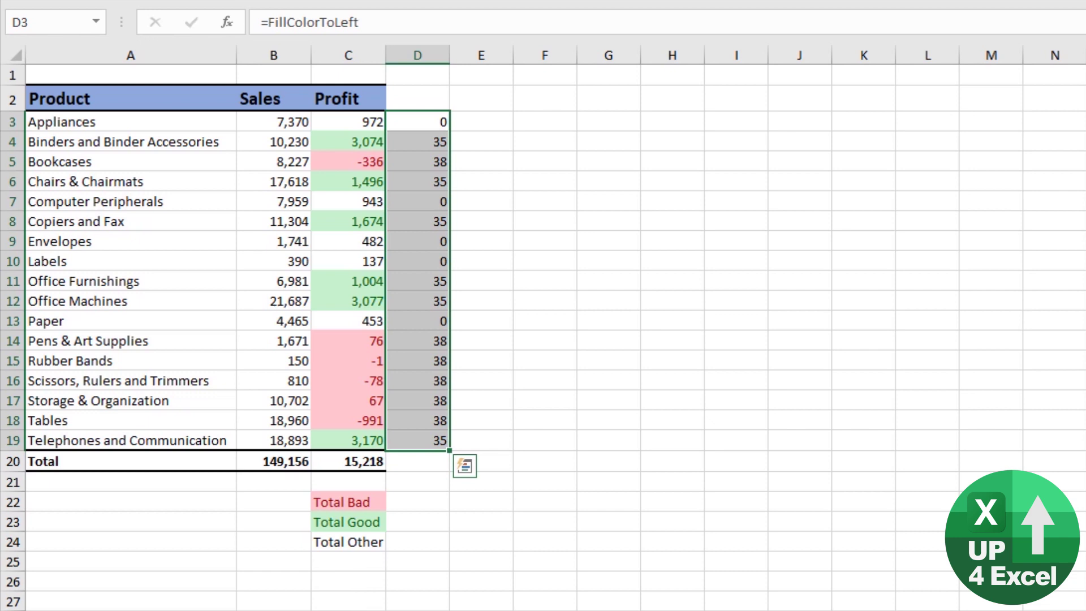
Start a SUMIF in D22 with the absolute range $D$3:$D$19
click(439, 504)
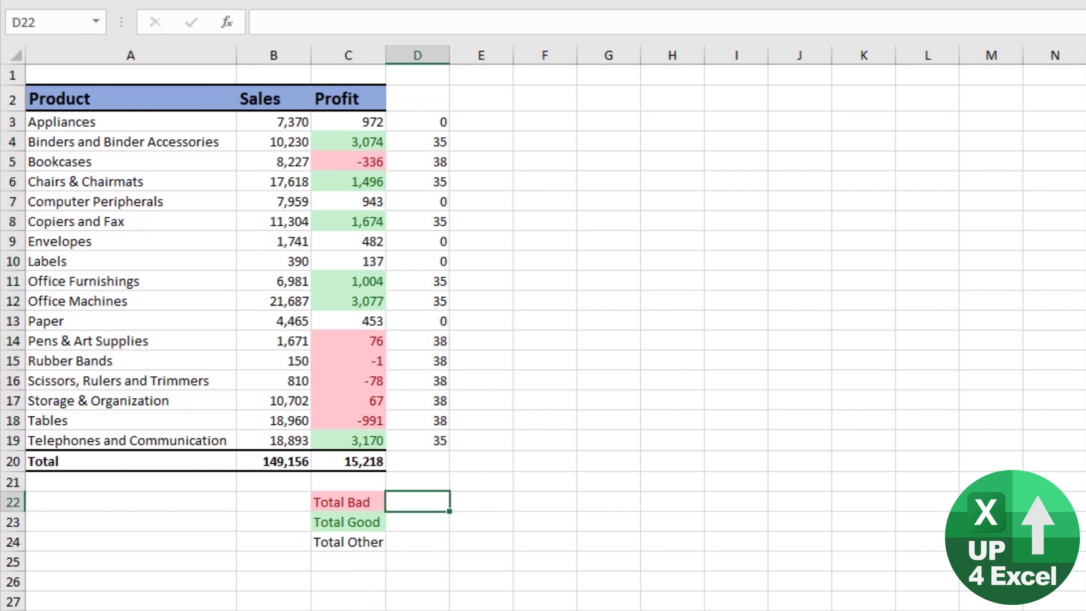
click(348, 501)
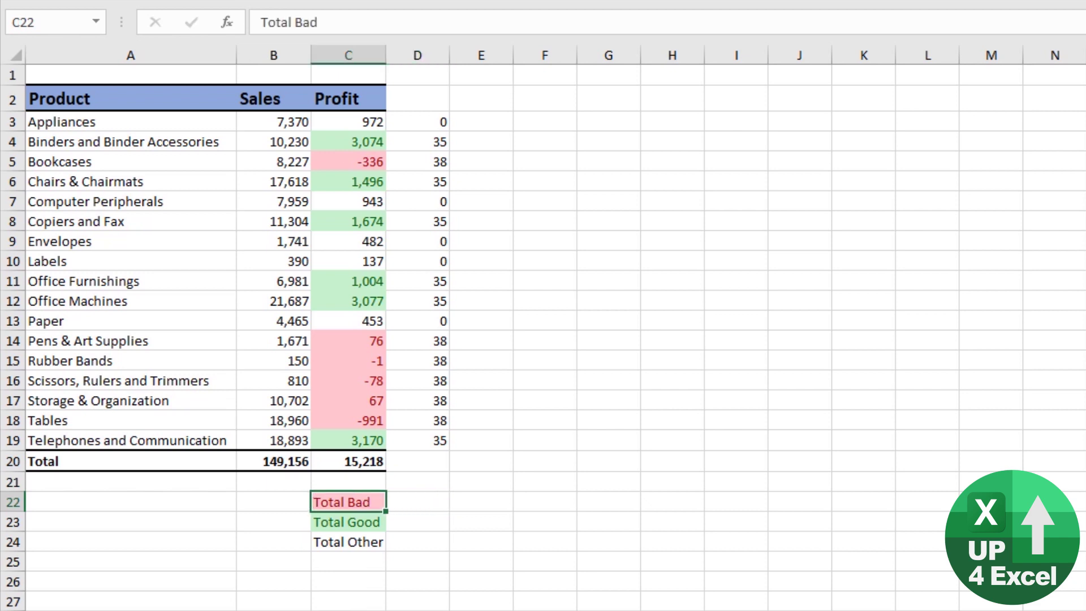
click(417, 501)
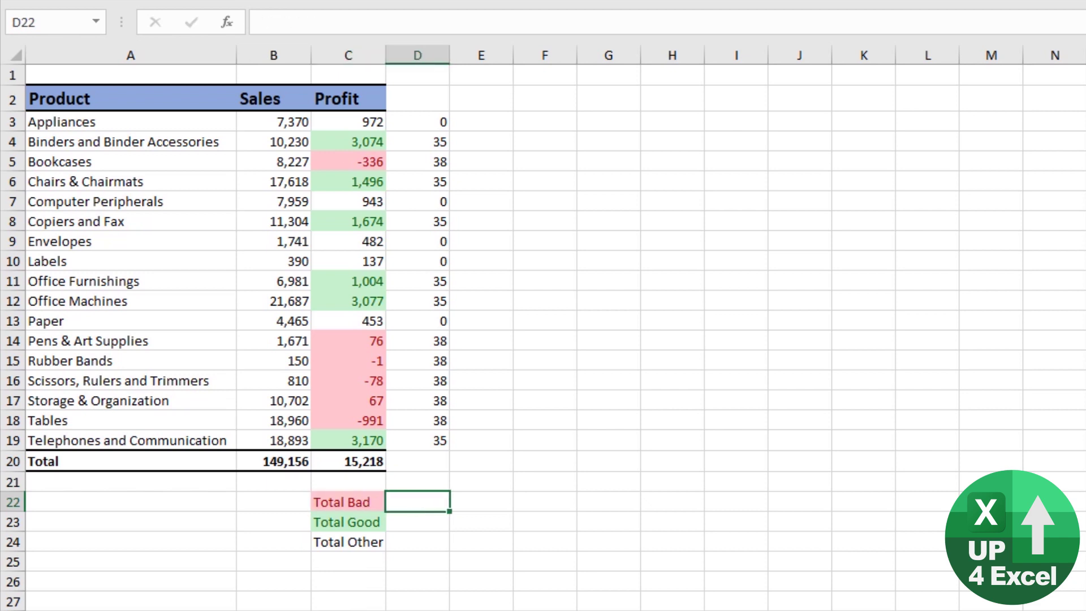
text(=sumif()
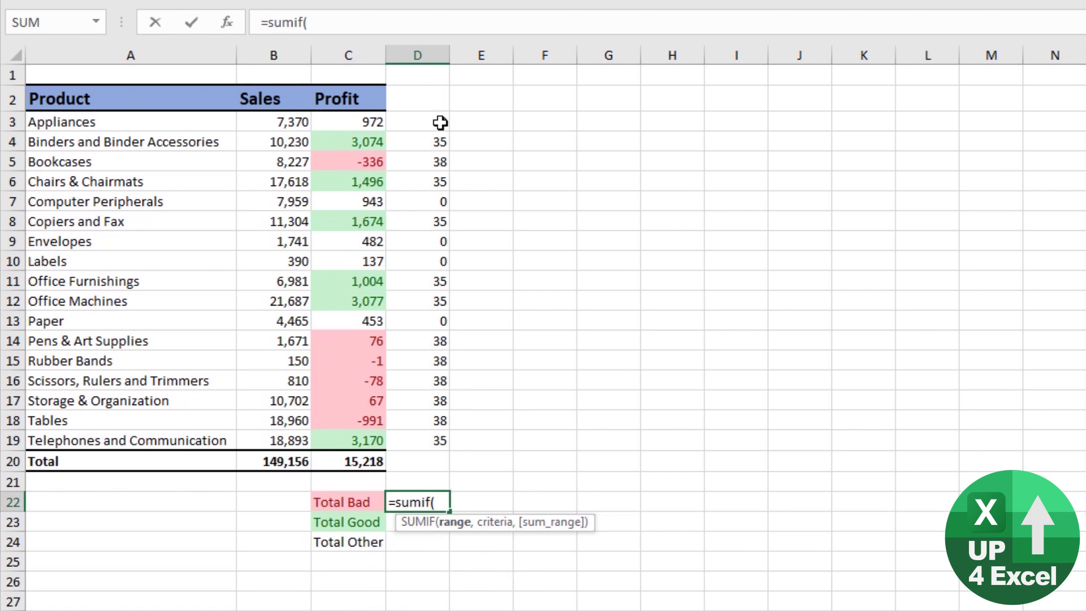
drag(440, 122, 426, 435)
key(F4)
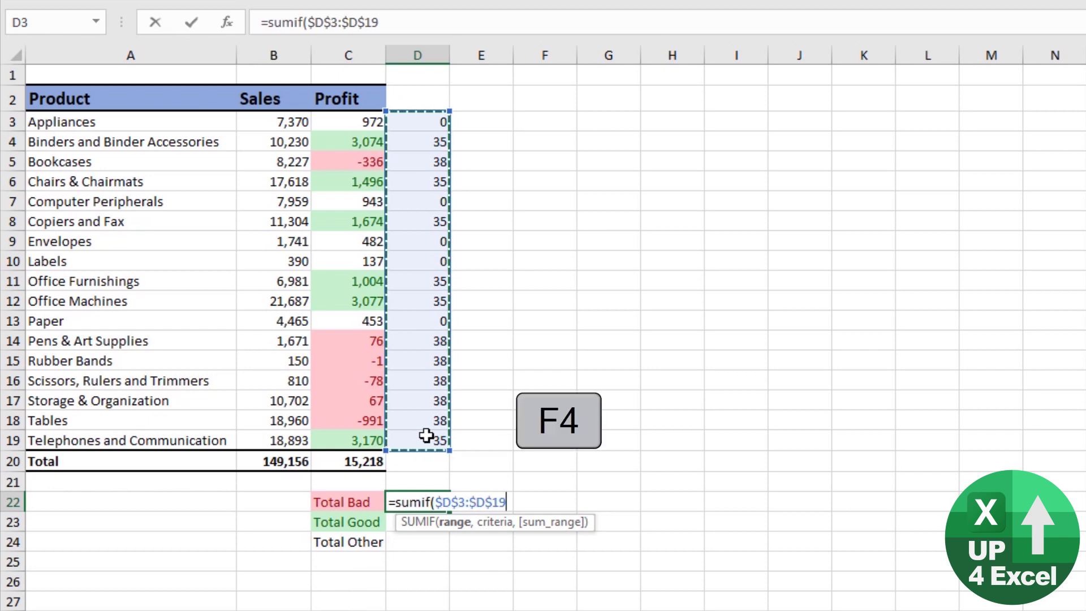
Finish the SUMIF with criterion FillColorToLeft and sum range $C$3:$C$19
text(,)
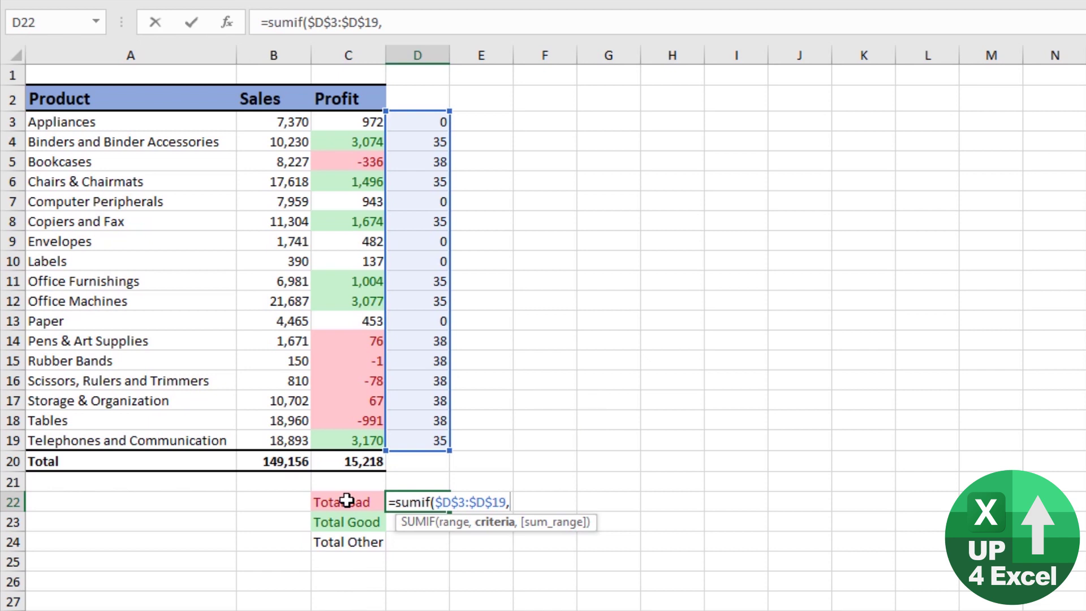
text(fillcolou)
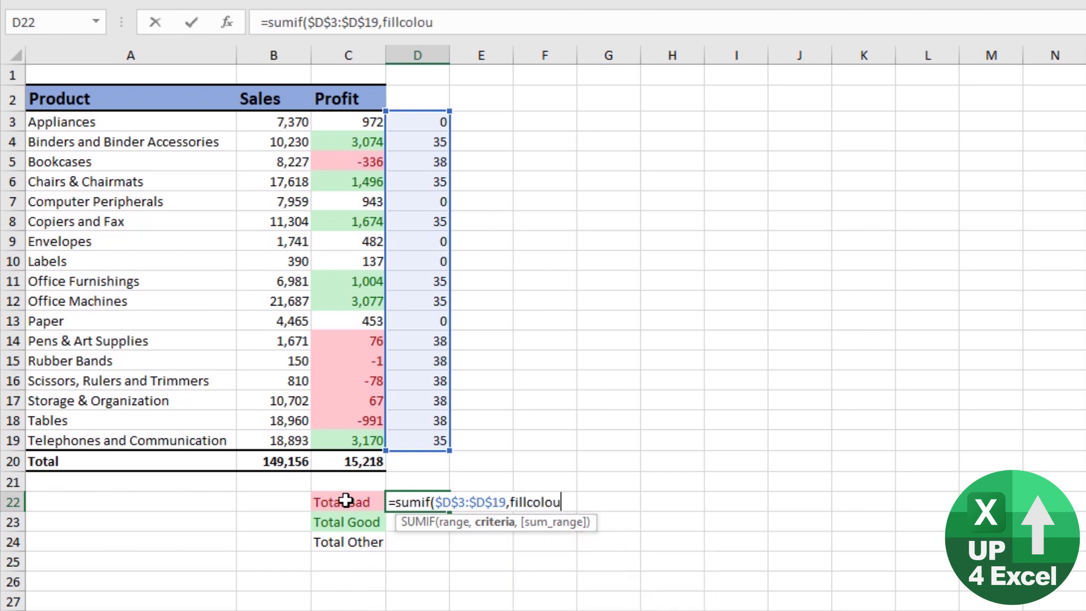
text(rto)
key(BackSpace)
key(BackSpace)
key(BackSpace)
key(BackSpace)
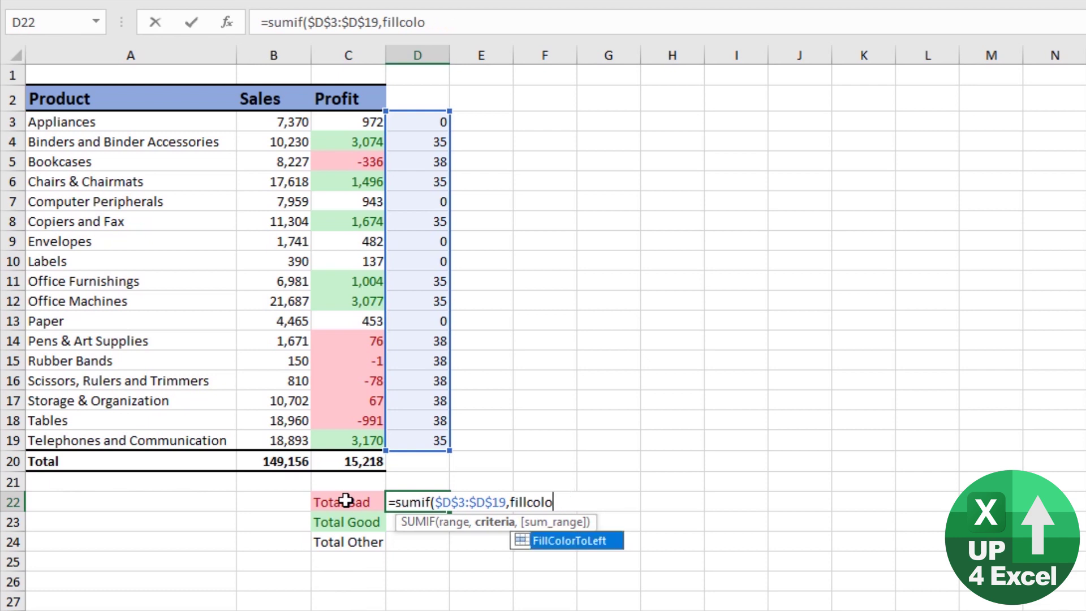
text(r)
key(Tab)
text(,)
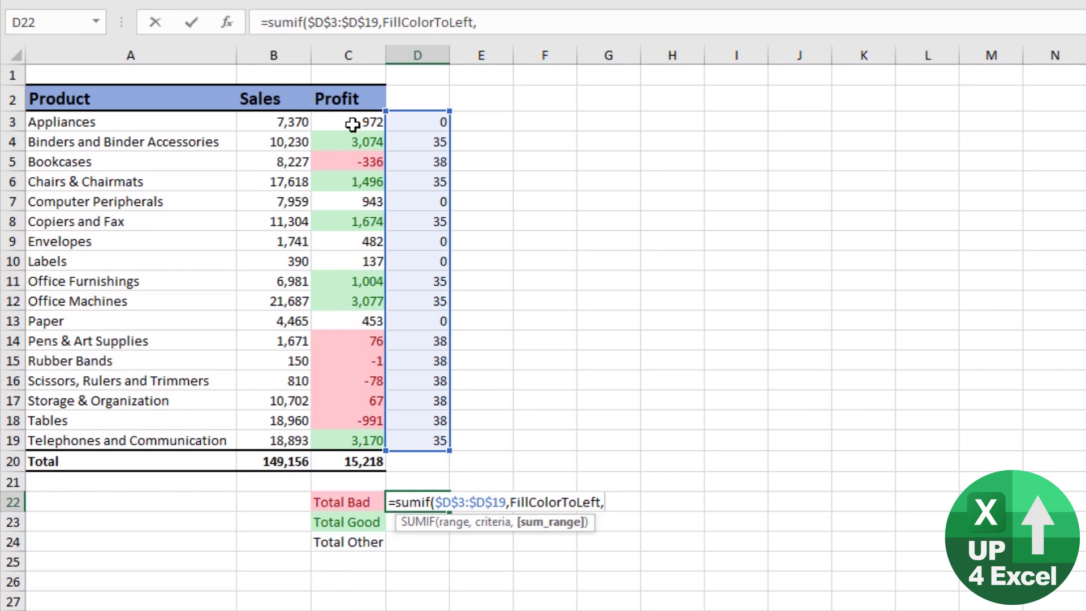
drag(353, 124, 342, 435)
key(F4)
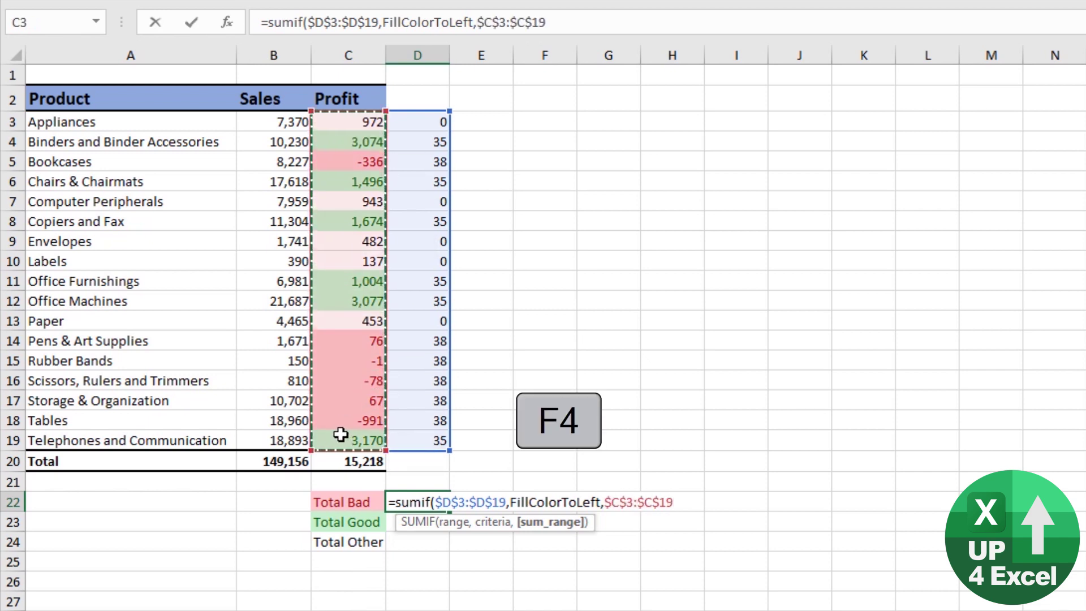
text())
key(Return)
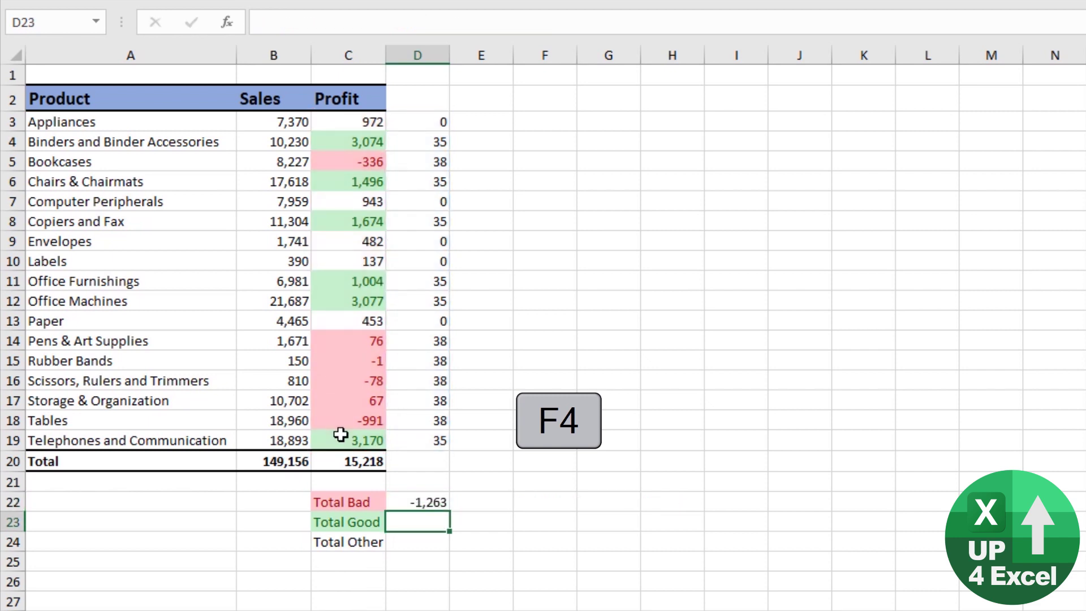
Copy the Total Bad SUMIF formula into the Good and Other rows
key(Up)
key(ctrl+c)
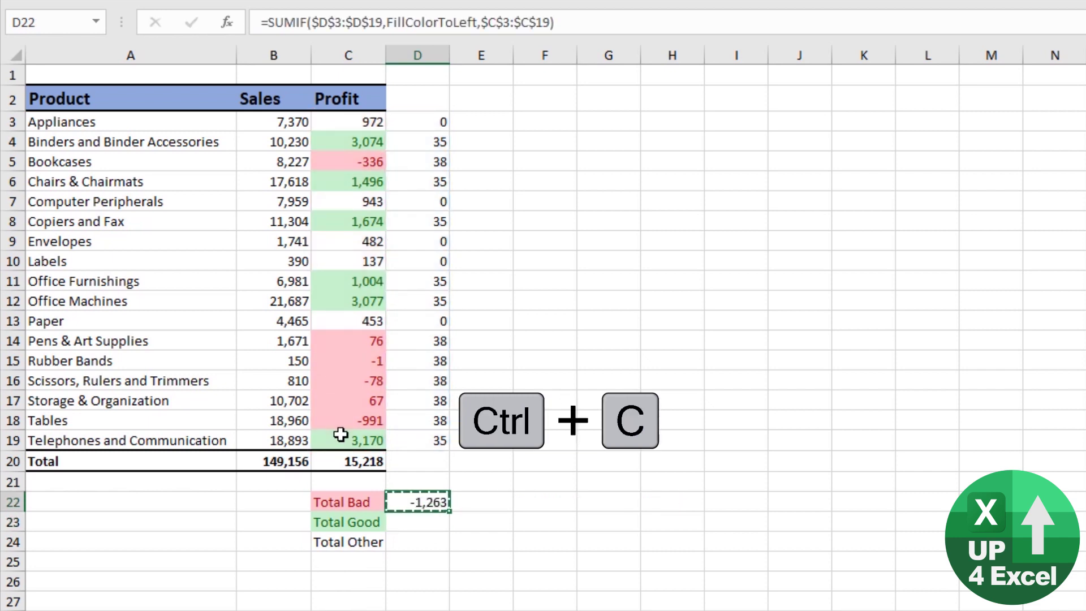
key(shift+Down)
key(shift+Down)
key(ctrl+v)
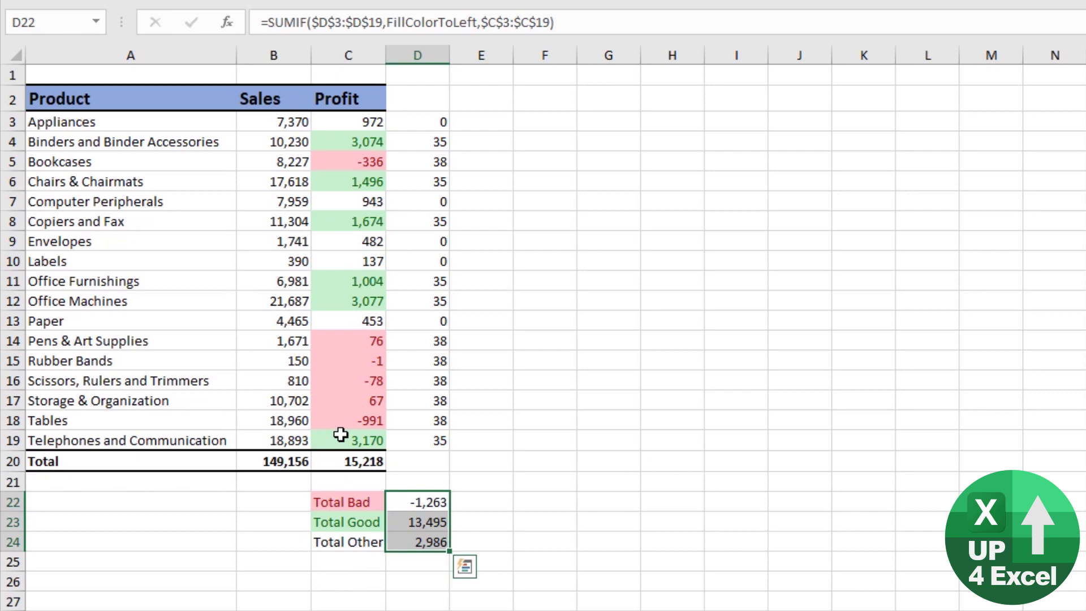
key(Up)
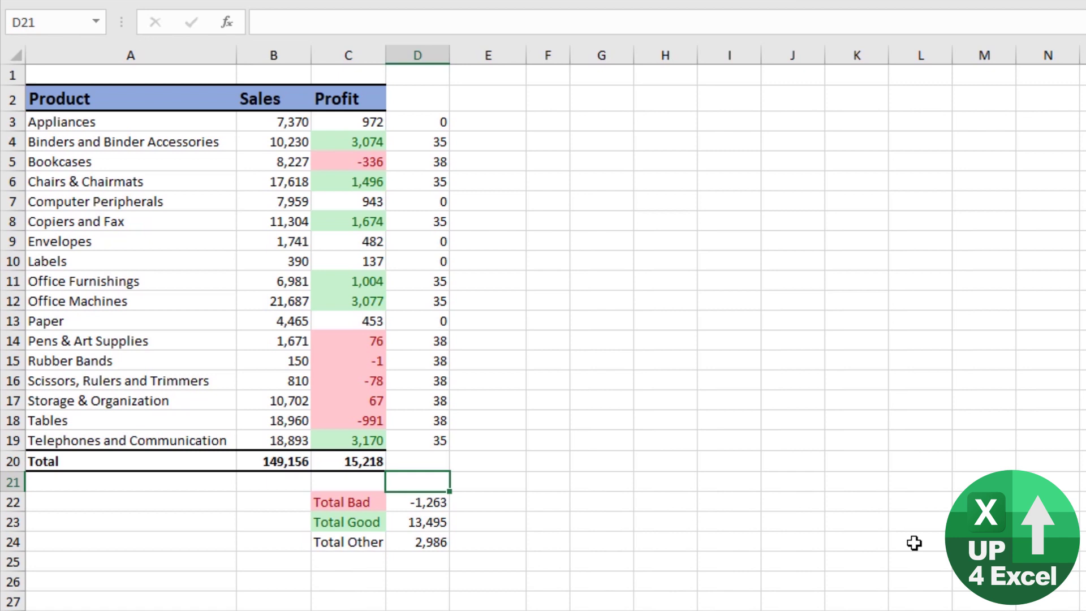
Add a Sum heading in D21 and copy the three Total labels into column E
text(Sum)
key(Return)
key(Left)
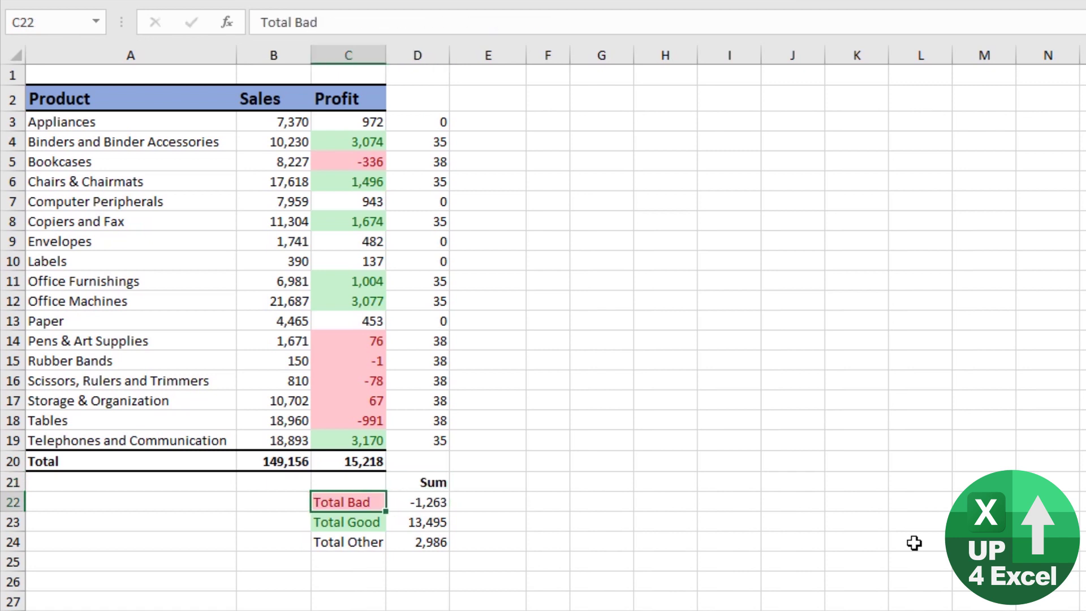
key(shift+Down)
key(shift+Down)
key(ctrl+c)
key(Right)
key(Right)
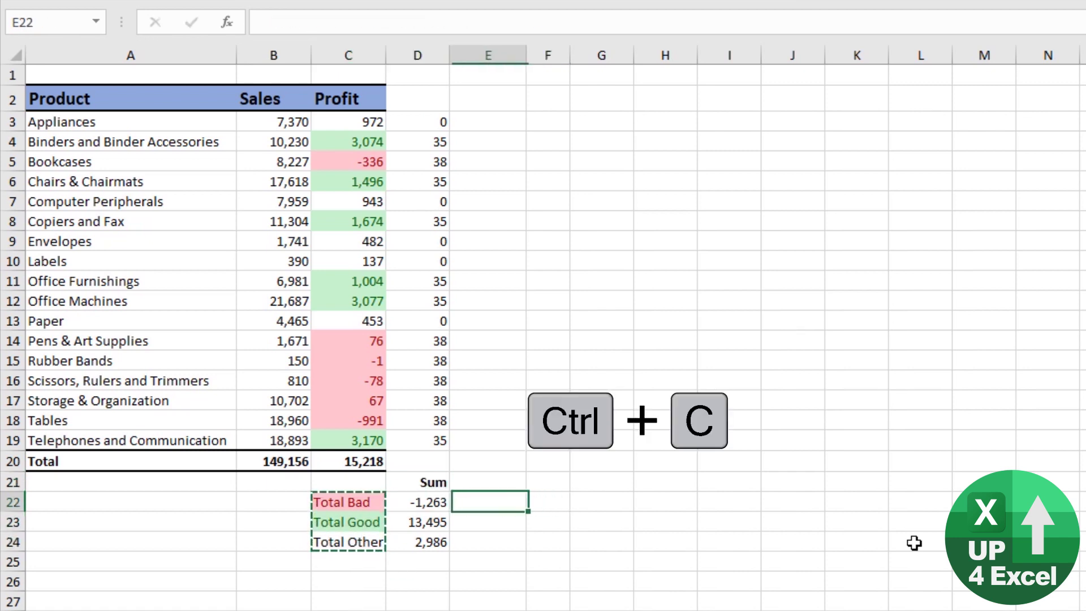
key(ctrl+v)
Type a bold Count heading in F21
key(Up)
key(Right)
text(Count)
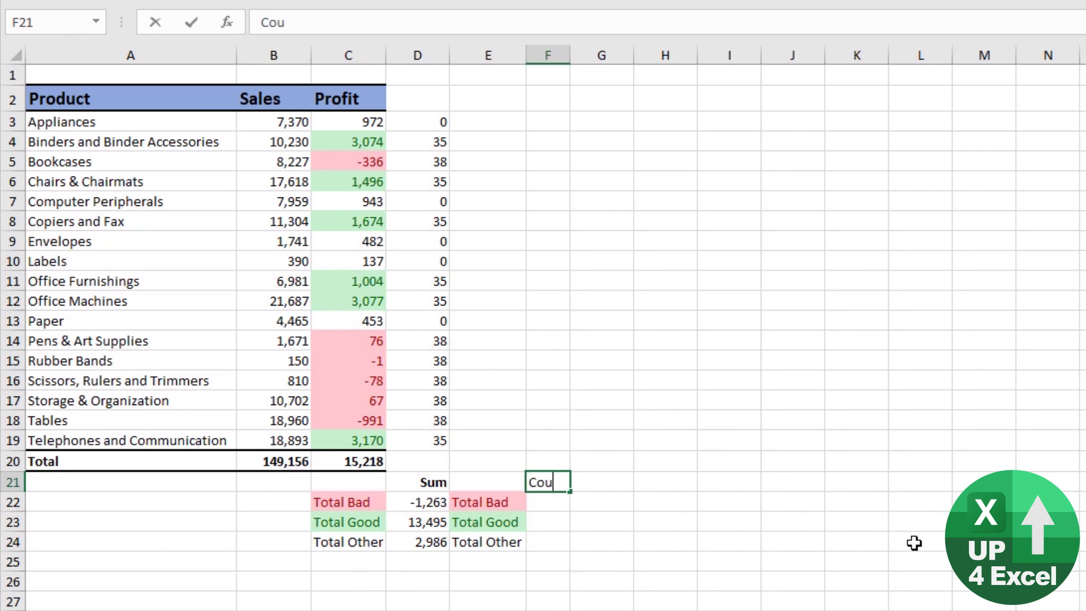
key(Return)
key(Up)
key(ctrl+b)
key(Down)
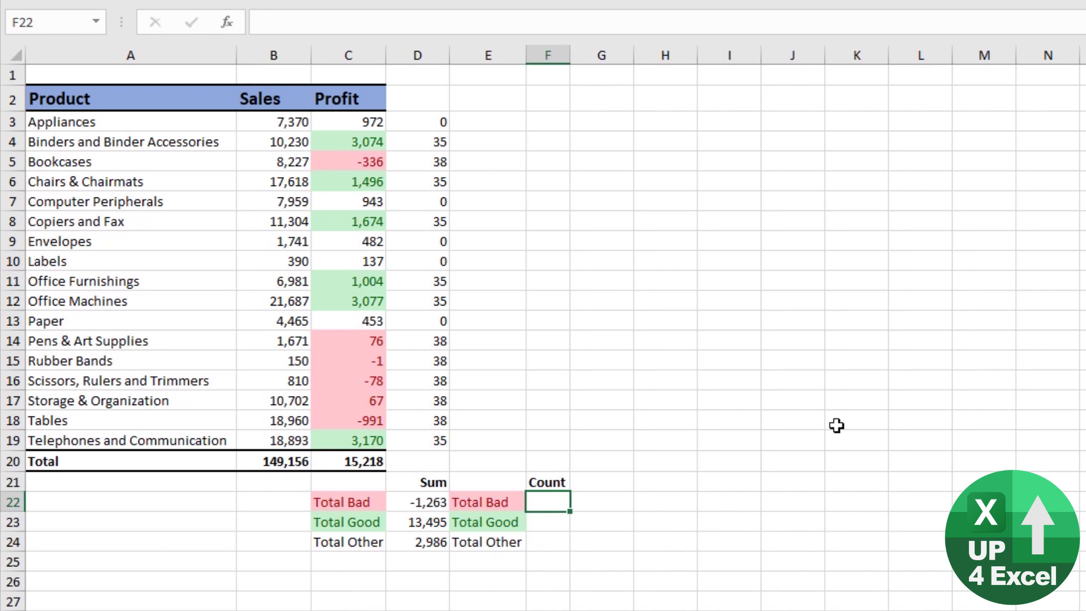
Inspect the colour codes for Binders, Computer Peripherals and Office Furnishings in column D
drag(436, 124, 419, 432)
click(432, 141)
click(433, 194)
click(421, 275)
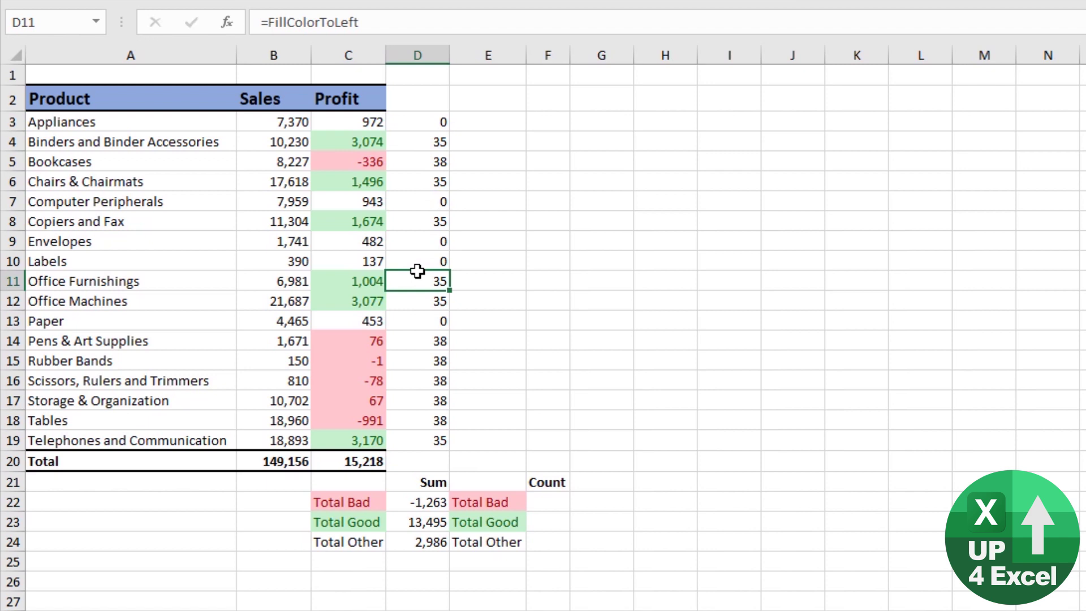
Enter =COUNTIF($D$3:$D$19,FillColorToLeft) in F22 to count the bad products
click(559, 498)
text(=co)
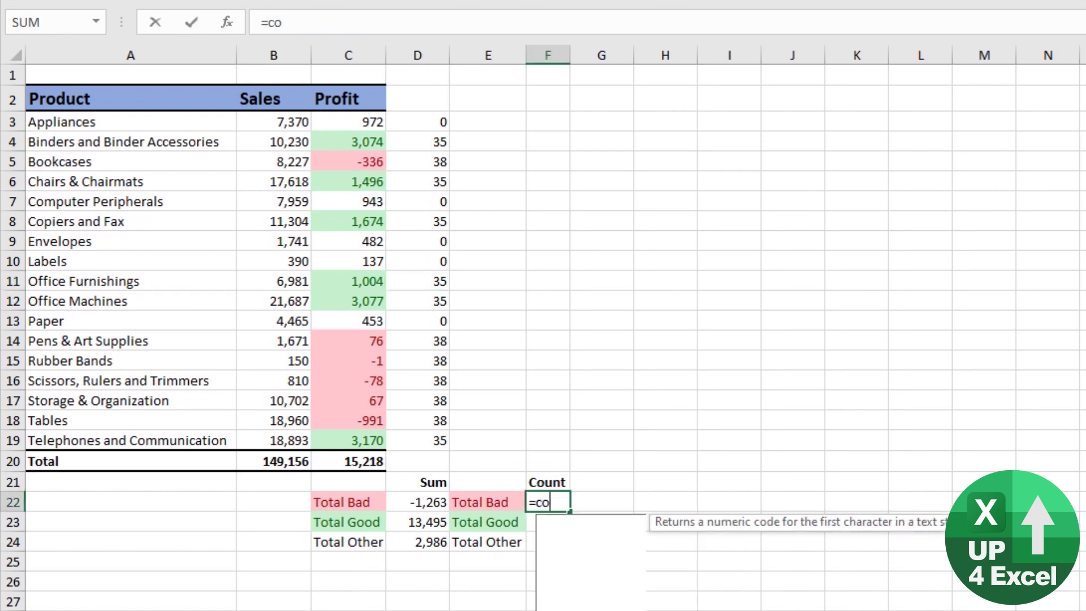
text(untif()
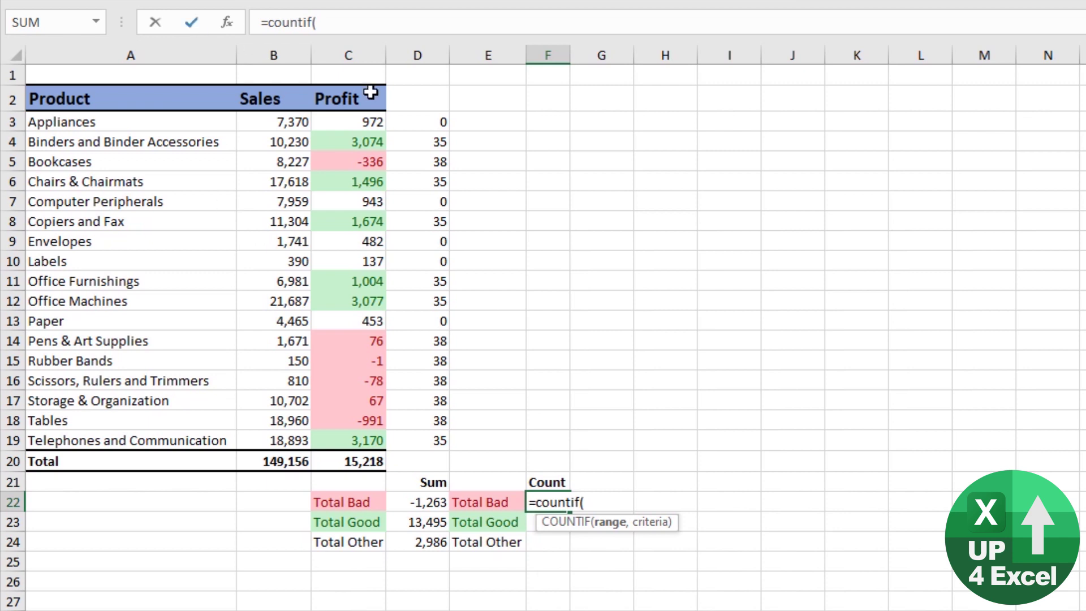
click(419, 122)
drag(418, 226, 426, 435)
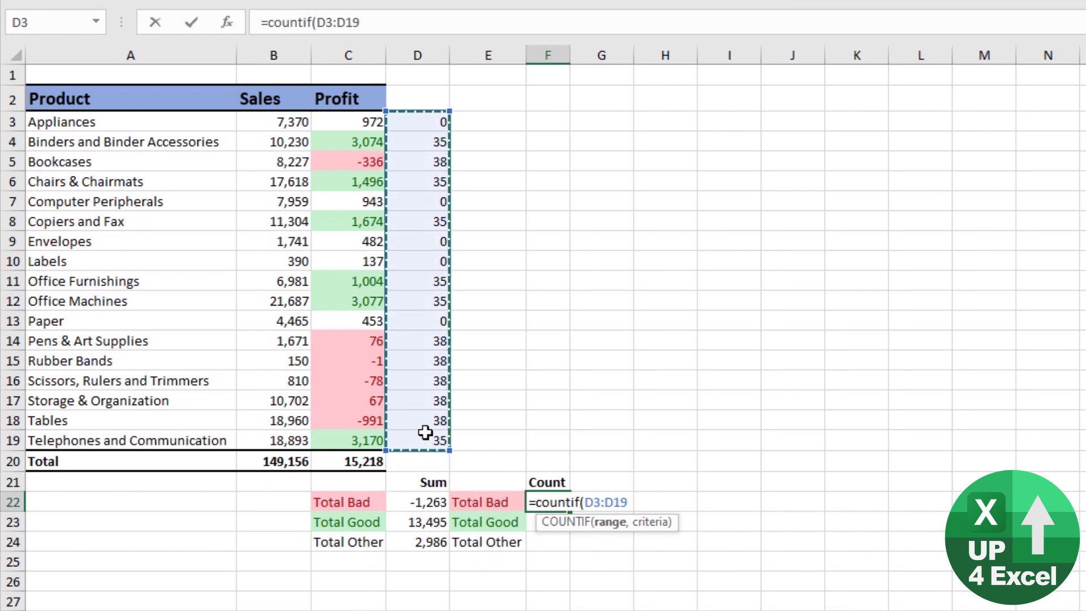
key(F4)
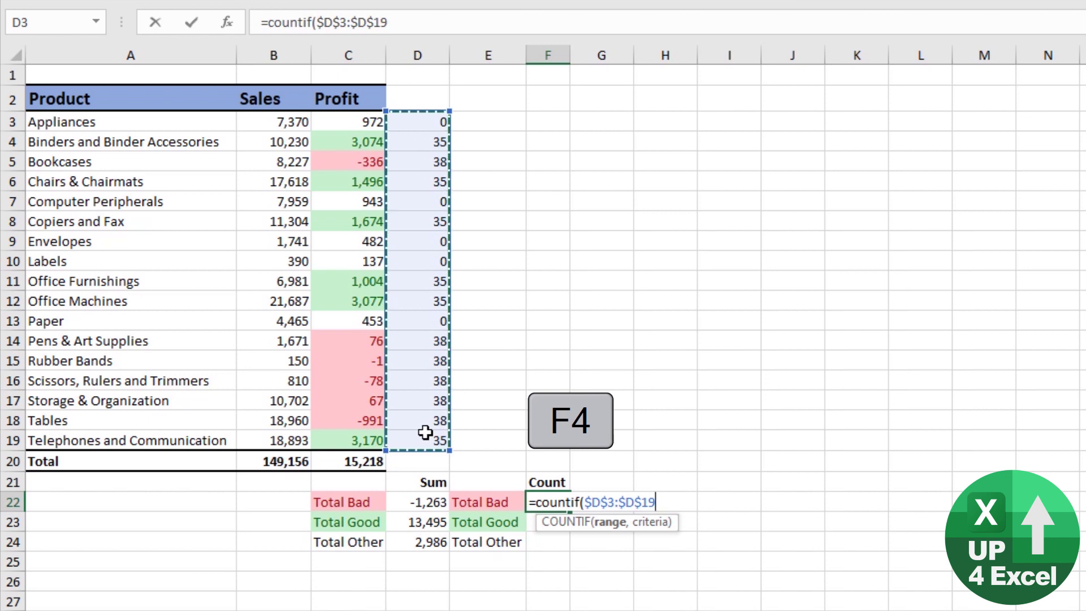
text(,)
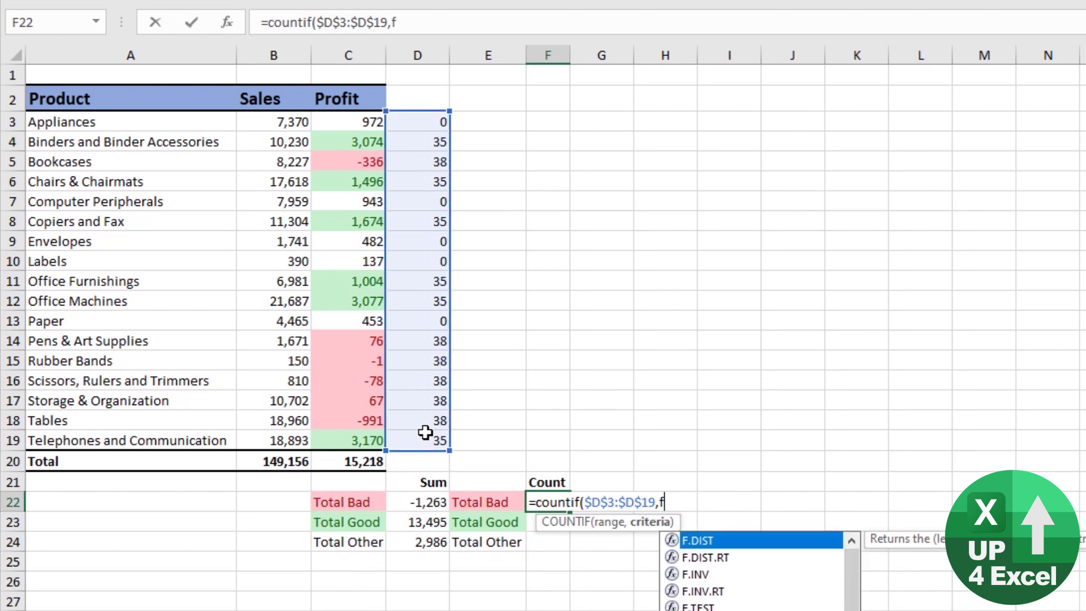
text(fil)
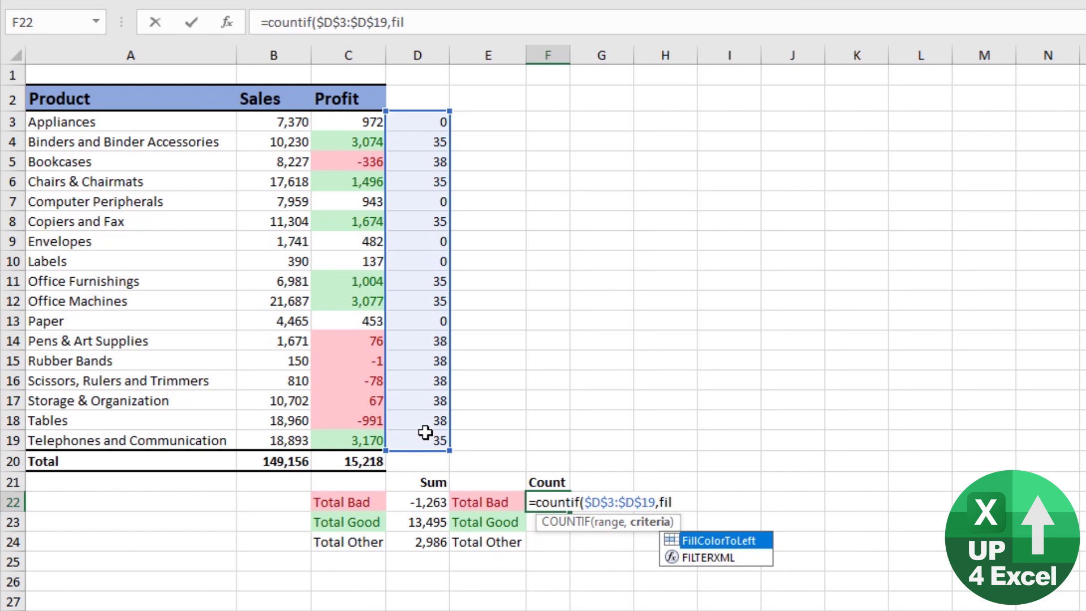
key(Tab)
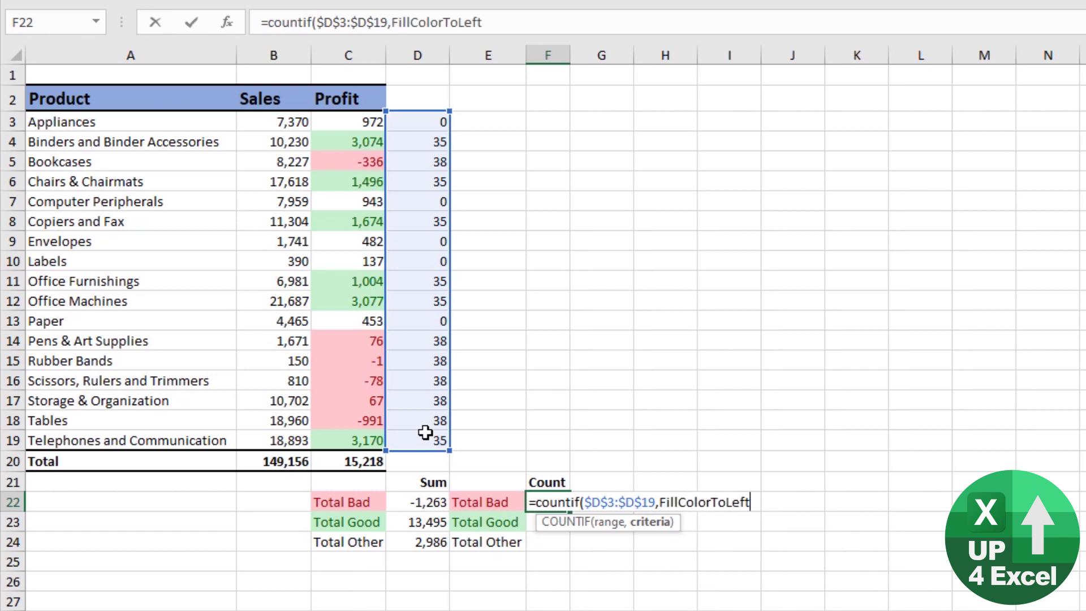
text())
key(Return)
Copy the count formula into F23 and F24 for Good and Other
key(Up)
key(ctrl+c)
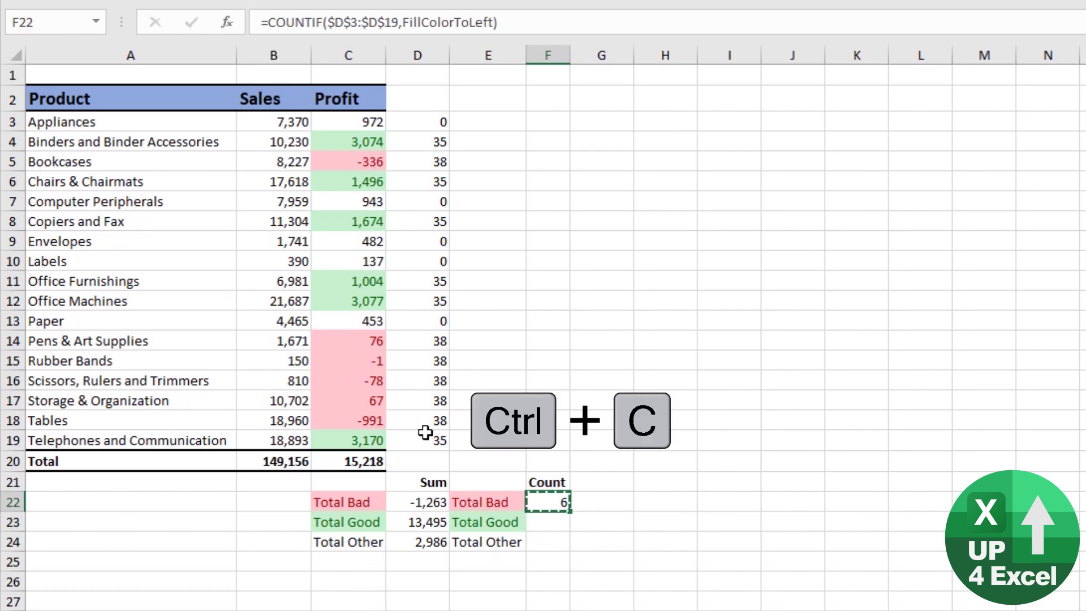
key(Down)
key(ctrl+v)
key(Down)
key(ctrl+v)
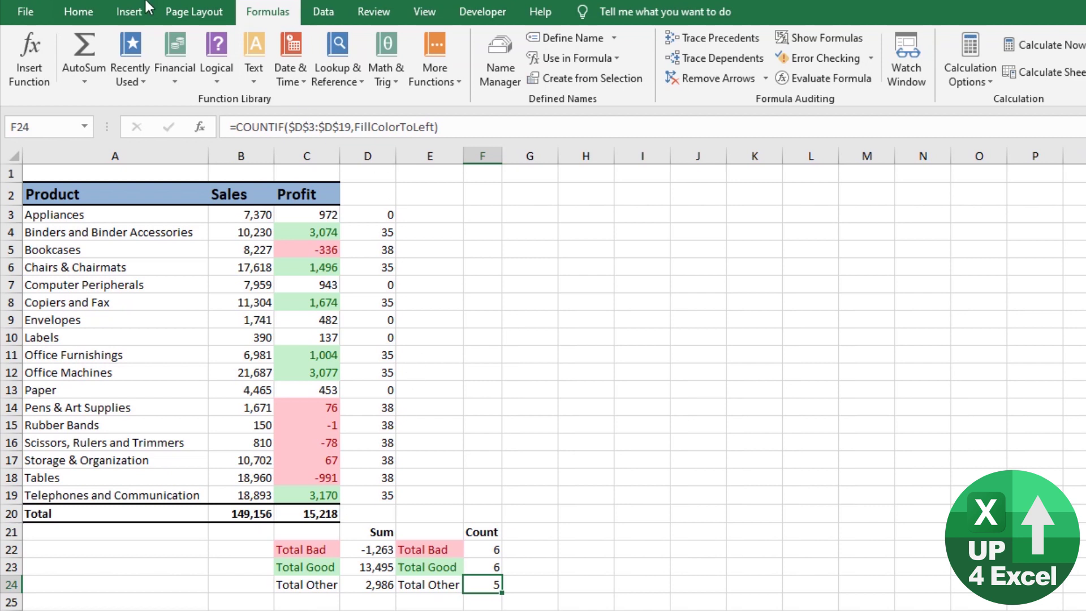
Apply the yellow Neutral cell style to the Office Furnishings profit cell C11 (1,004)
click(80, 12)
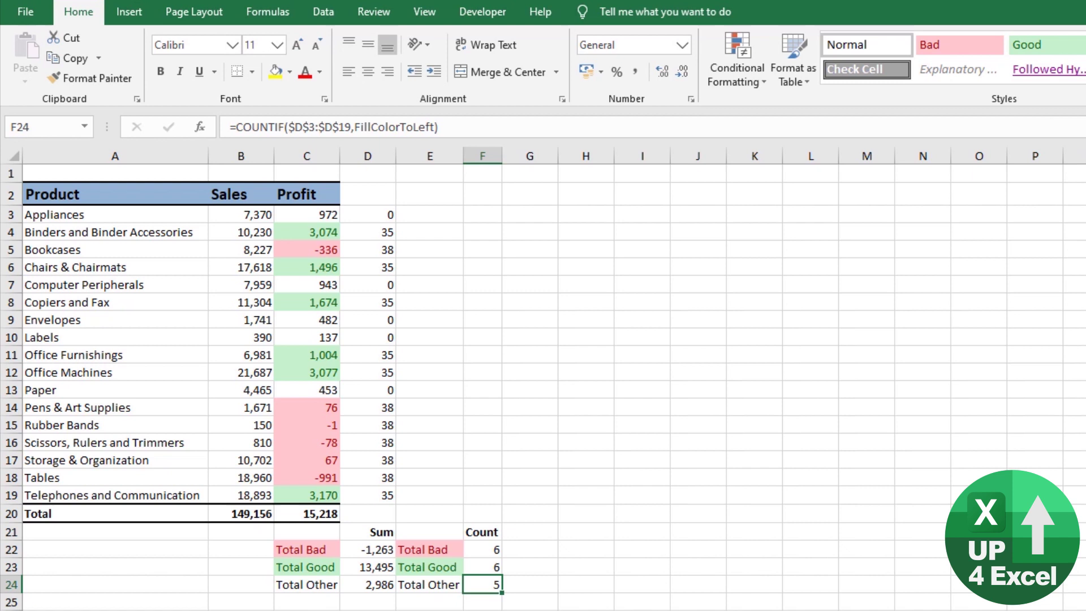
click(326, 367)
click(327, 355)
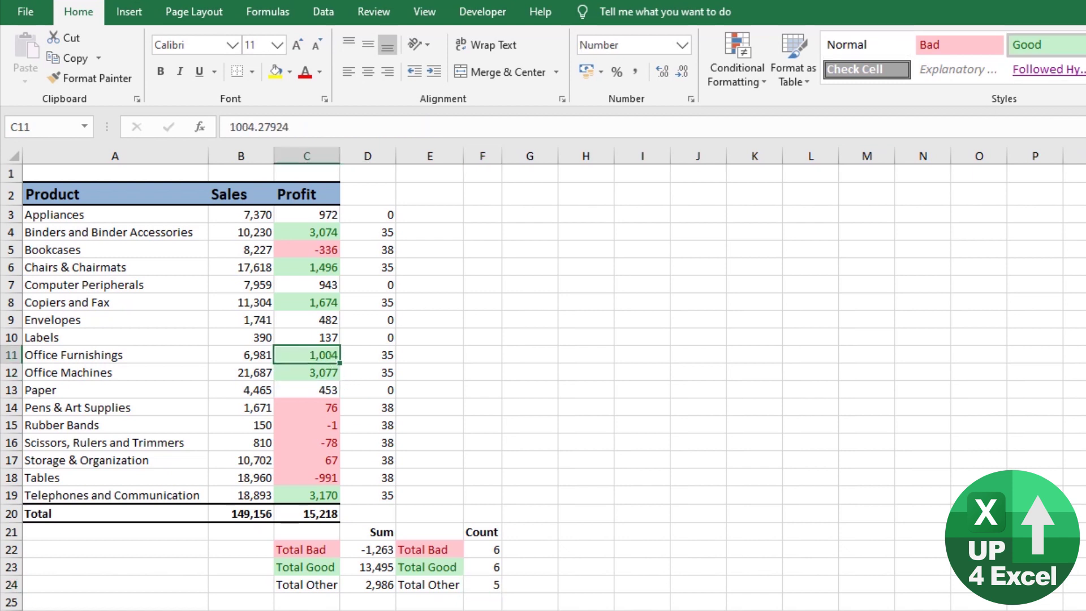
click(1081, 45)
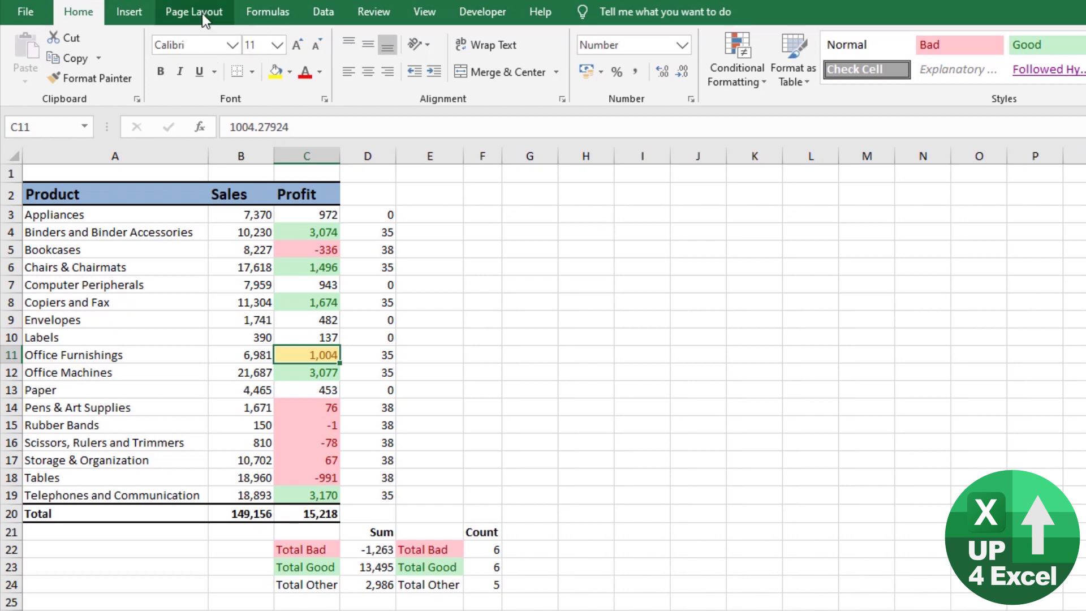
Append +now()*0 to the FillColorToLeft definition in Name Manager
click(267, 12)
click(500, 62)
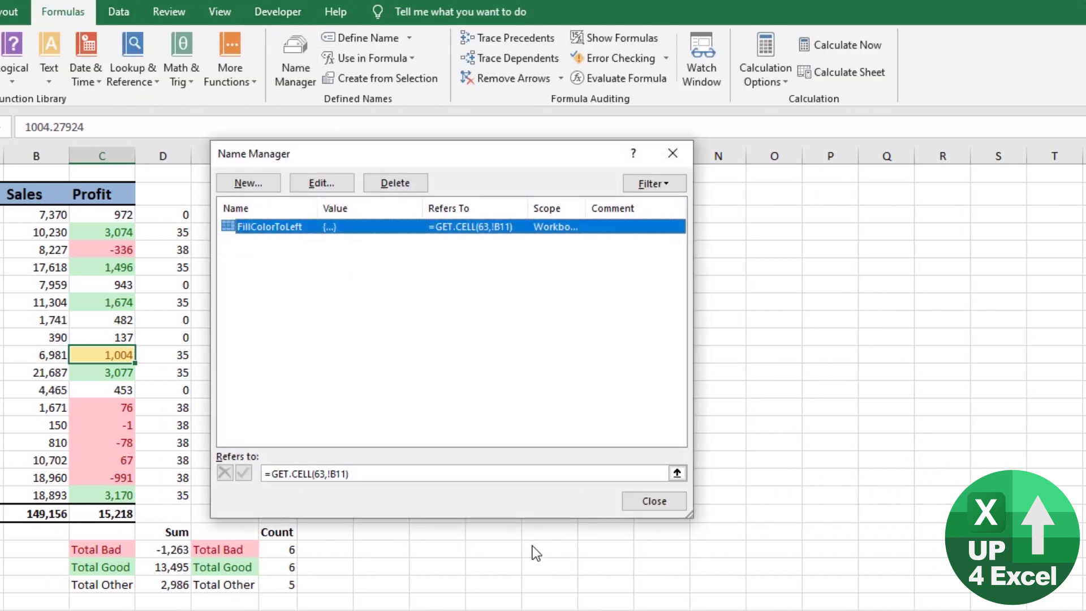
click(369, 476)
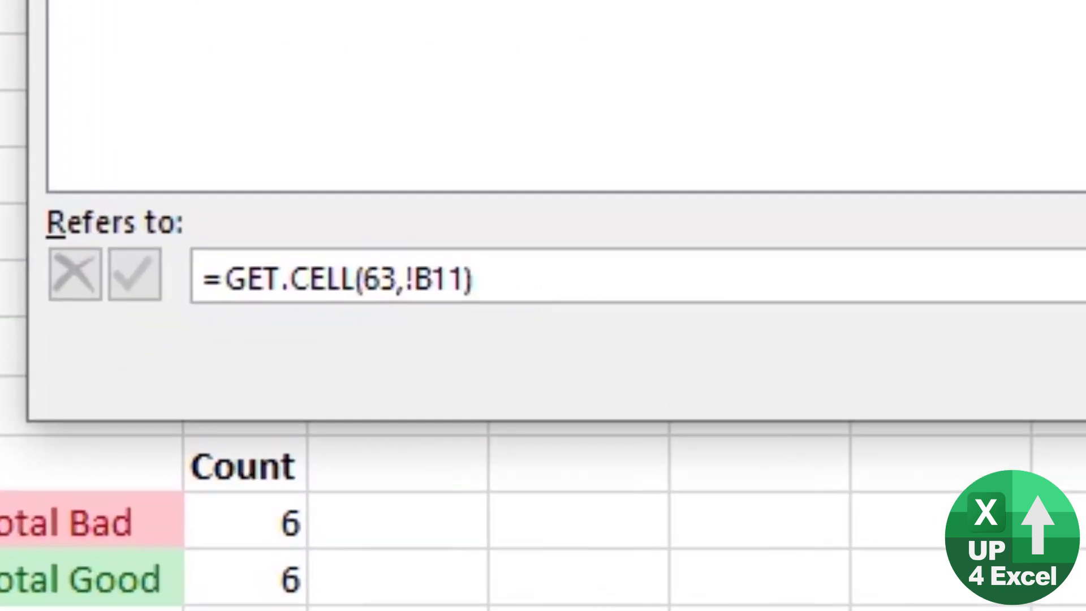
text(+)
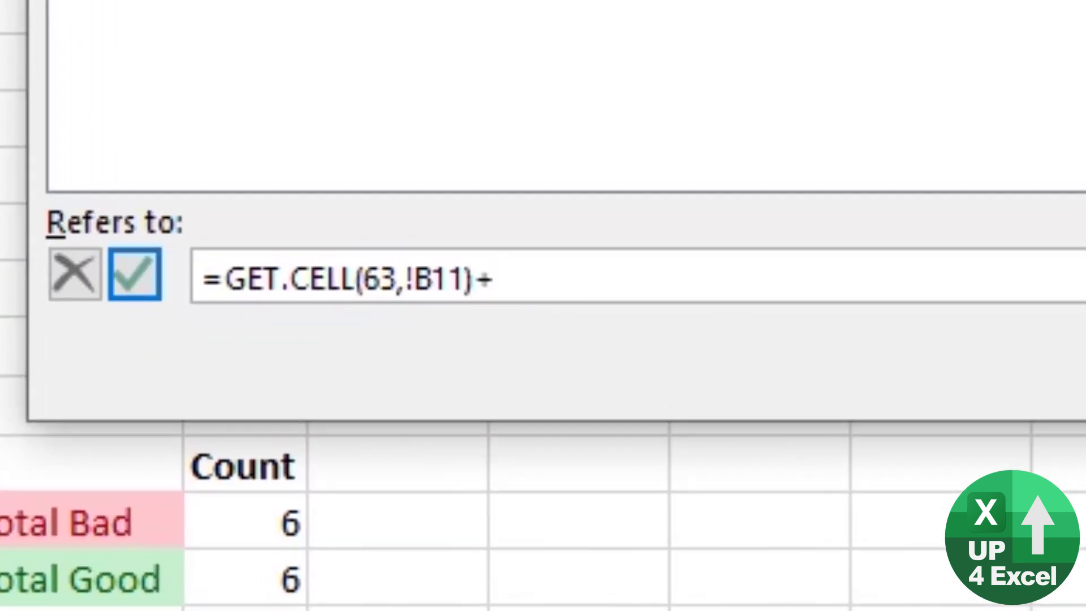
text(now())
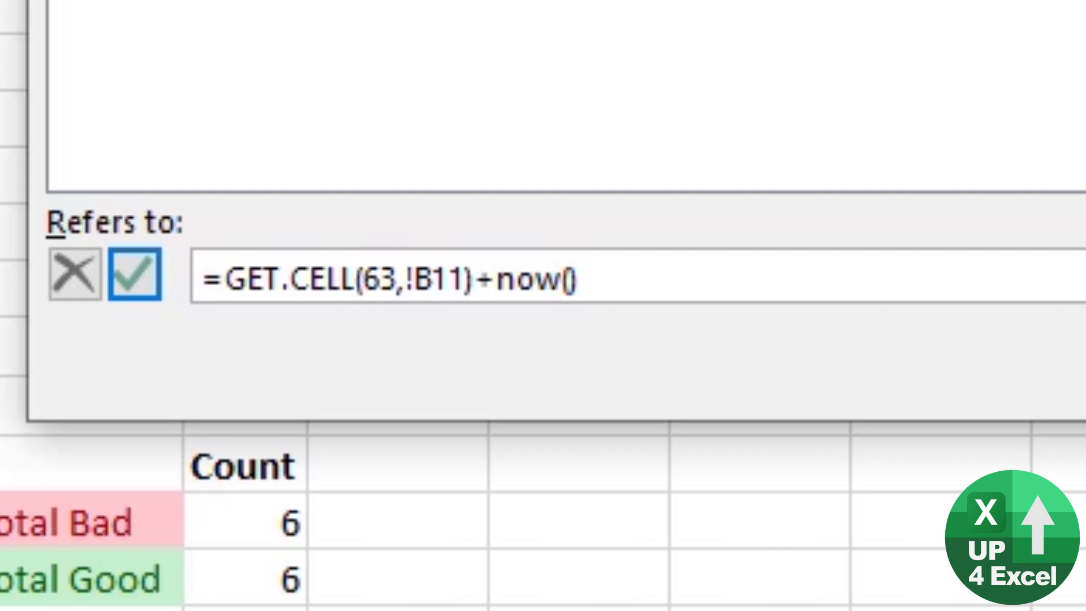
text(*0)
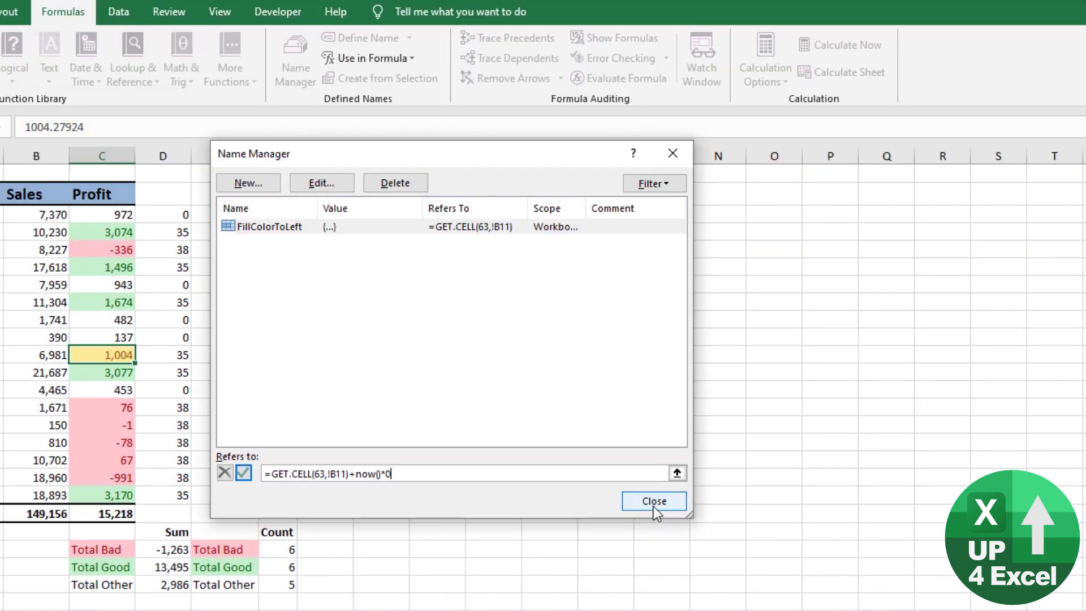
Save the edited name definition and restore C11 to the green Good style
click(654, 504)
click(608, 481)
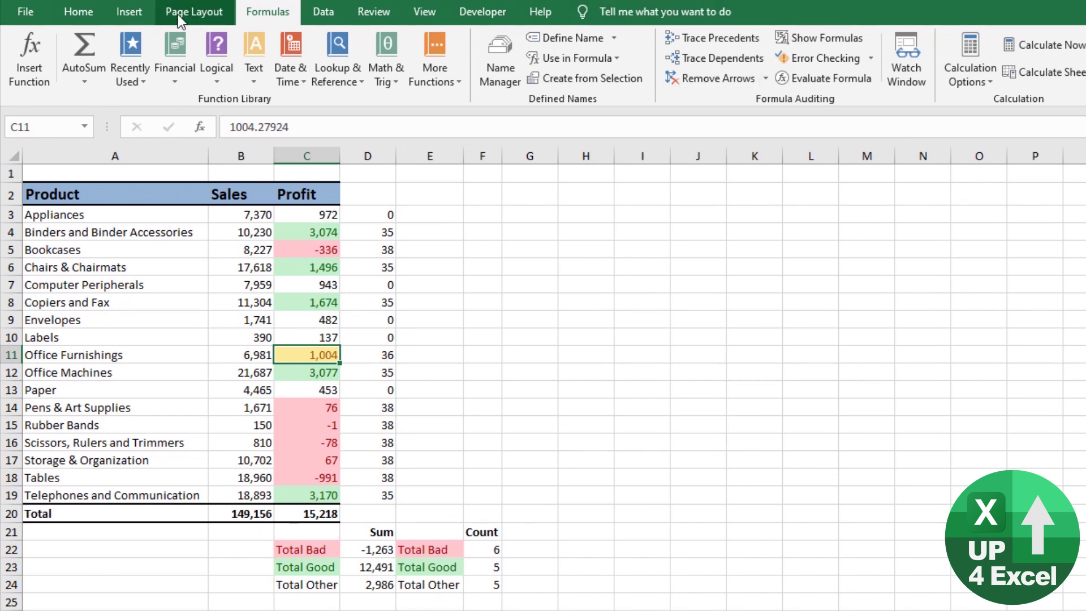
click(78, 12)
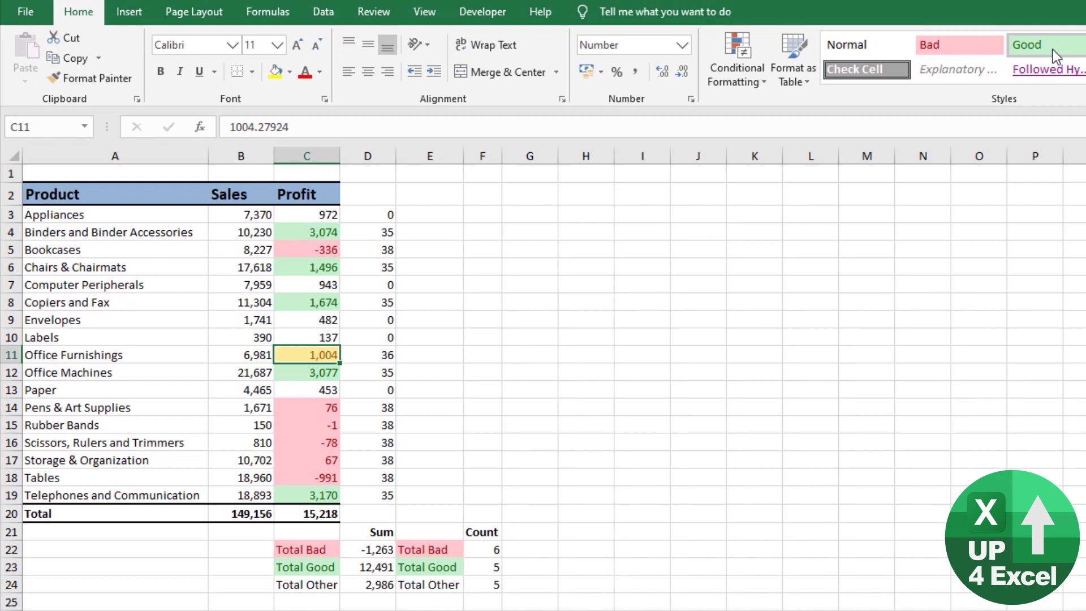
click(1053, 50)
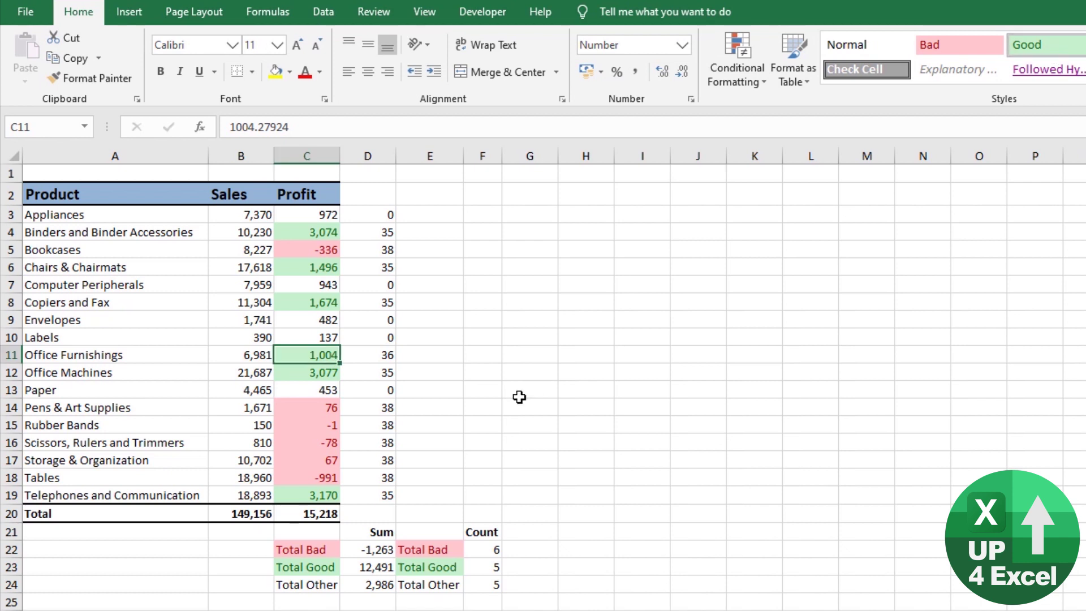
Re-enter empty cell F12 to force recalculation so D11 reads 35
click(481, 366)
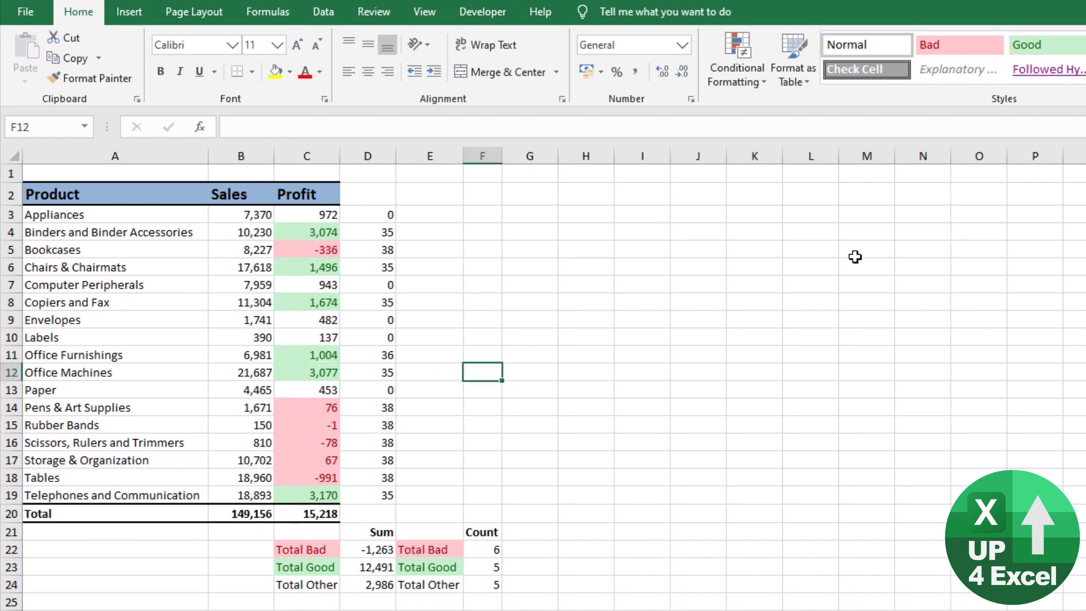
key(F2)
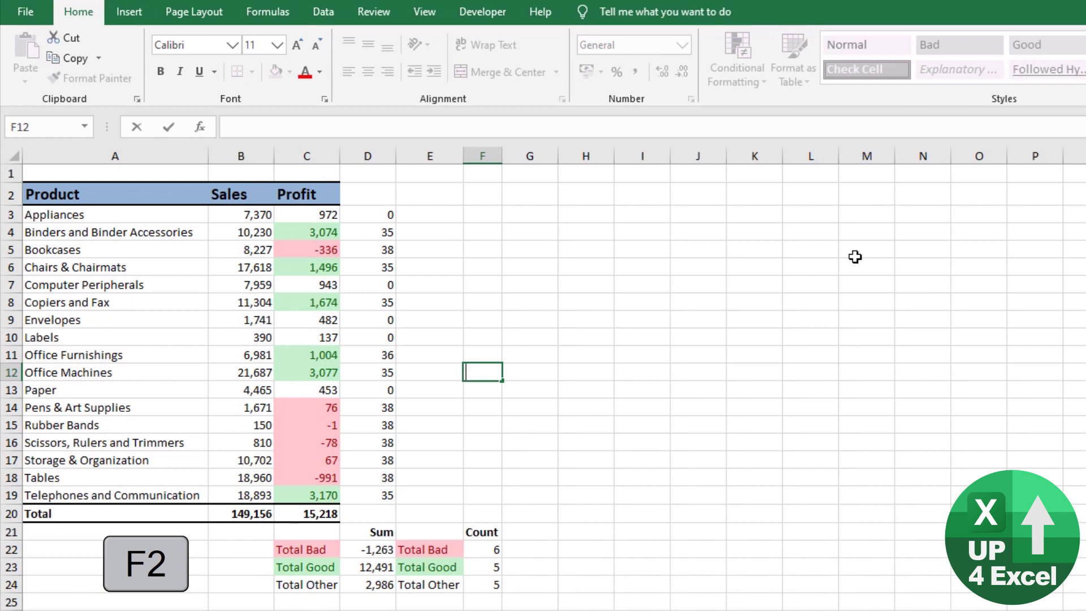
key(Return)
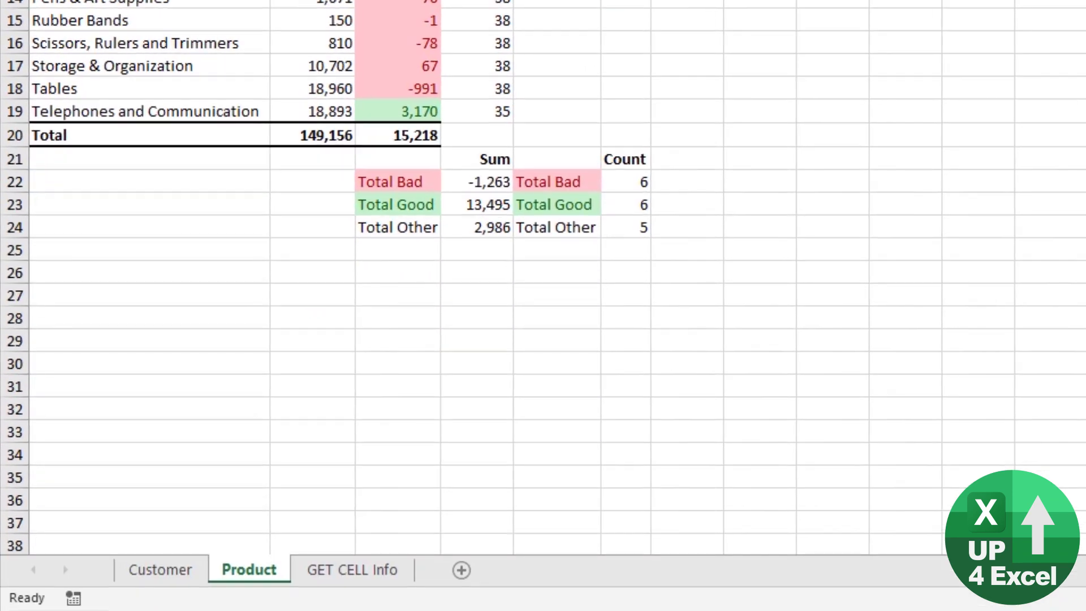
Insert a blank MS Excel 4.0 Macro sheet, Macro1, beside the Product sheet
right_click(234, 573)
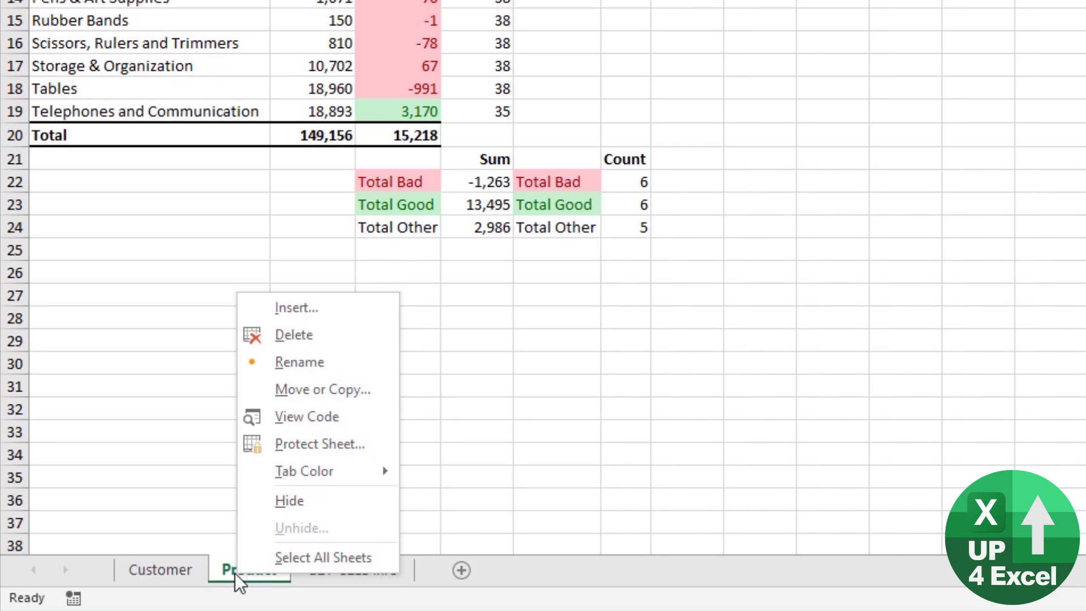
click(328, 312)
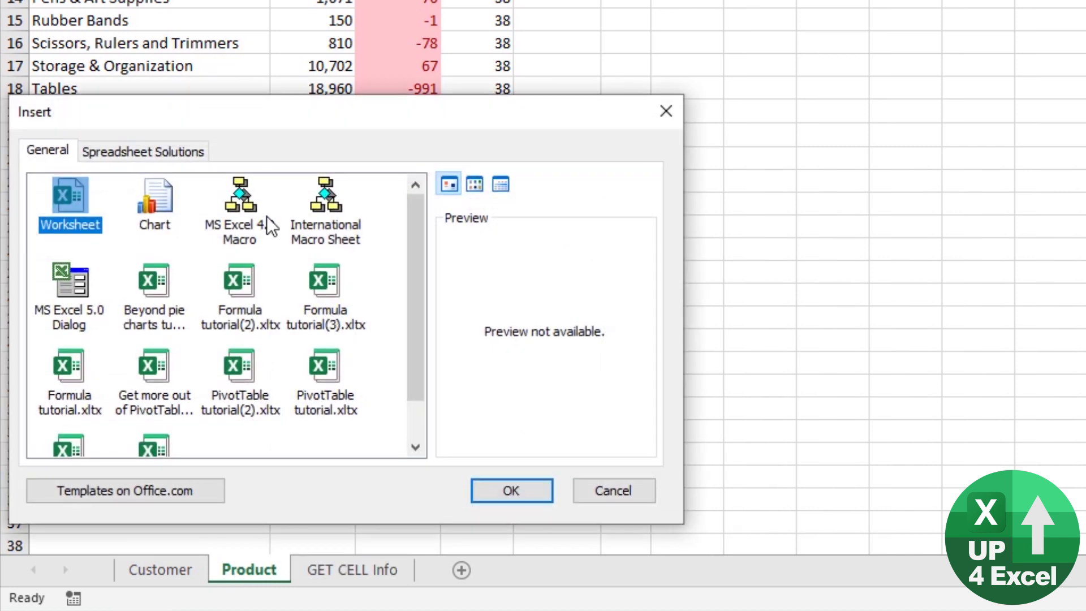
click(256, 229)
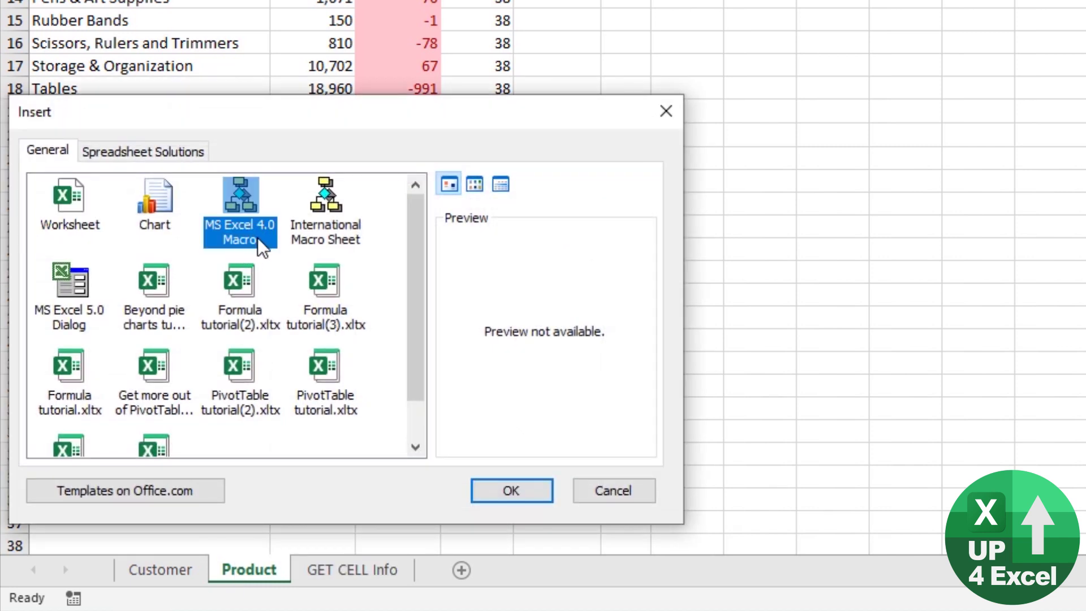
click(512, 491)
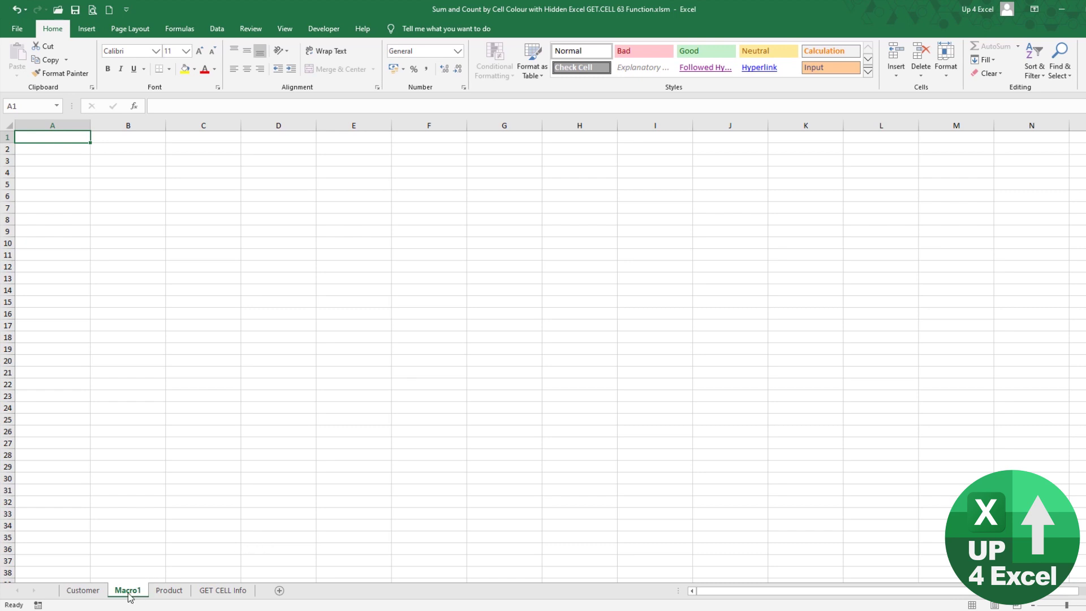
Copy the Product table A2:C20 and paste it into Macro1 at A2
click(172, 593)
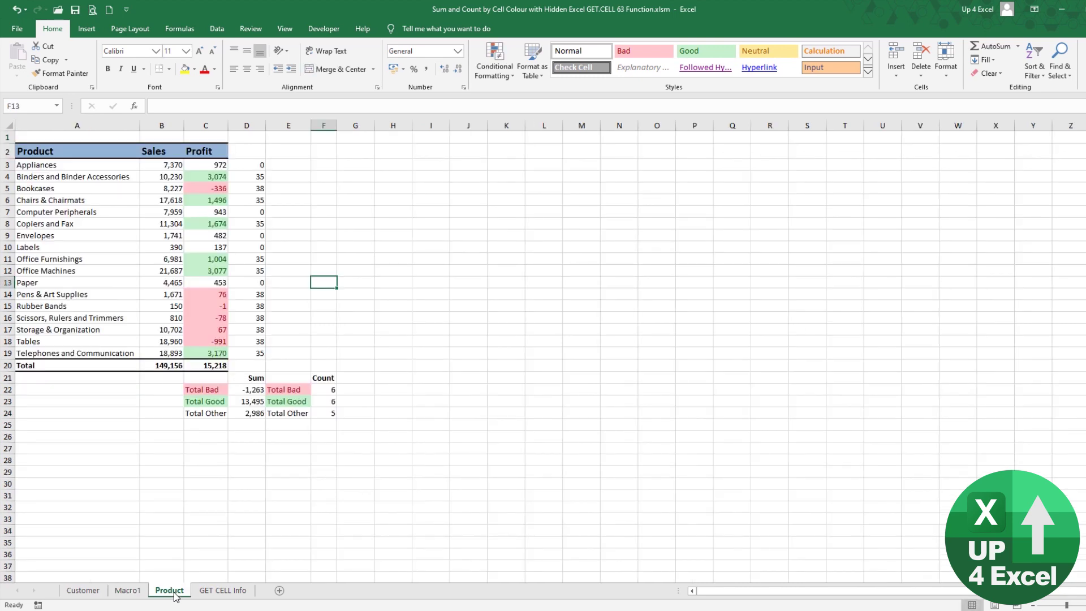
drag(37, 150, 218, 364)
key(ctrl+c)
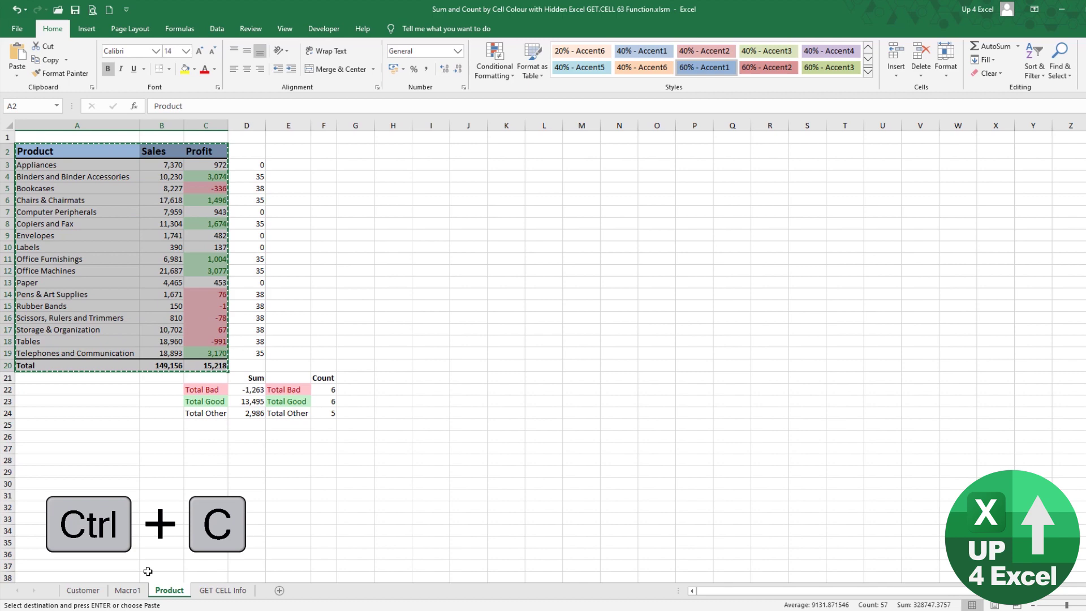
click(128, 590)
click(75, 150)
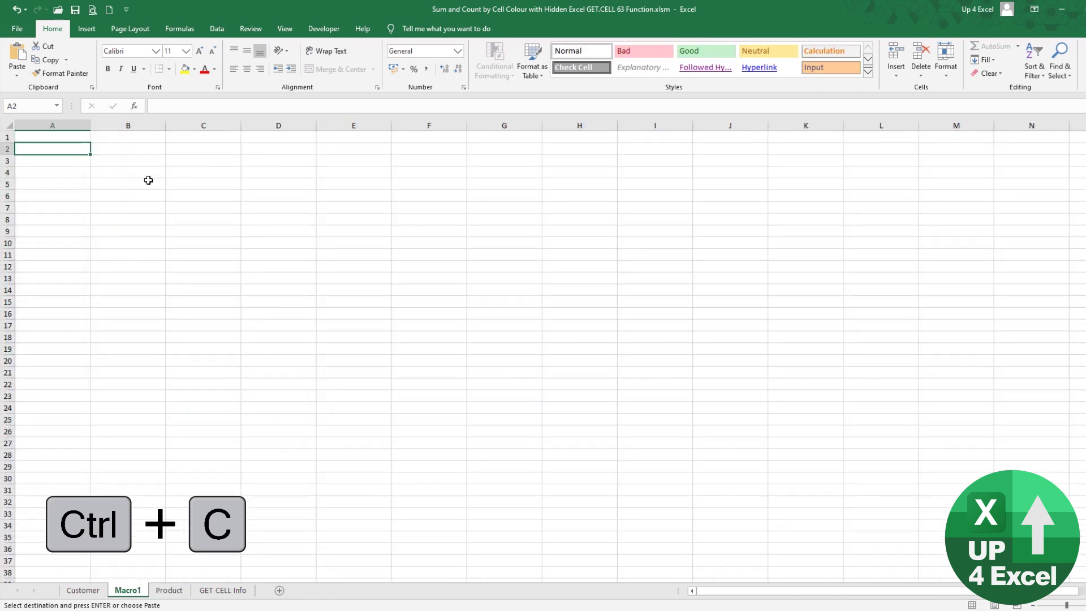
key(ctrl+v)
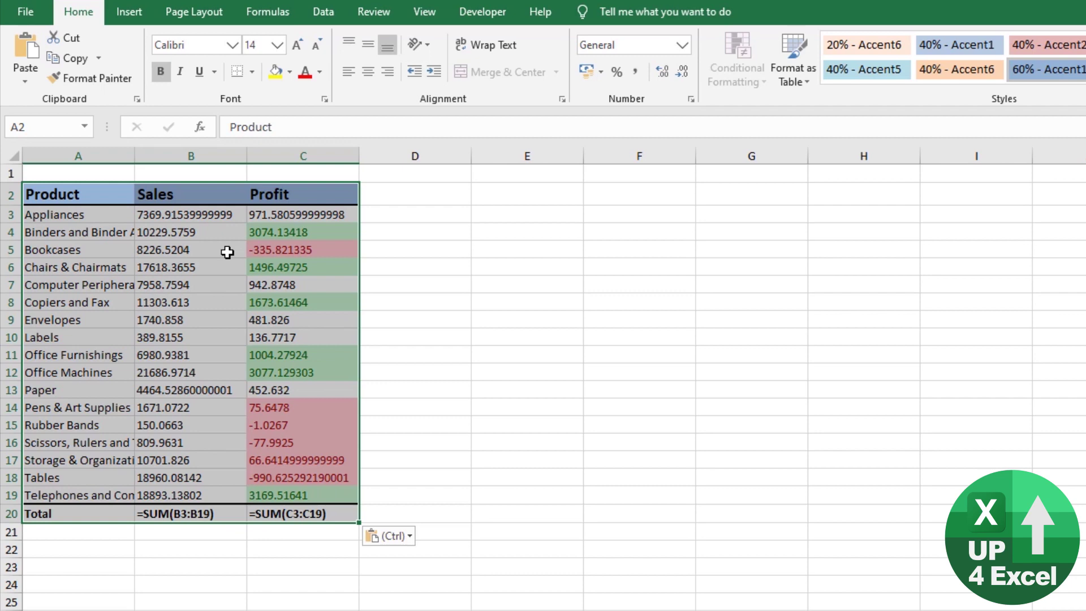
Show computed values on Macro1 and autofit column A to the product names
key(ctrl+grave)
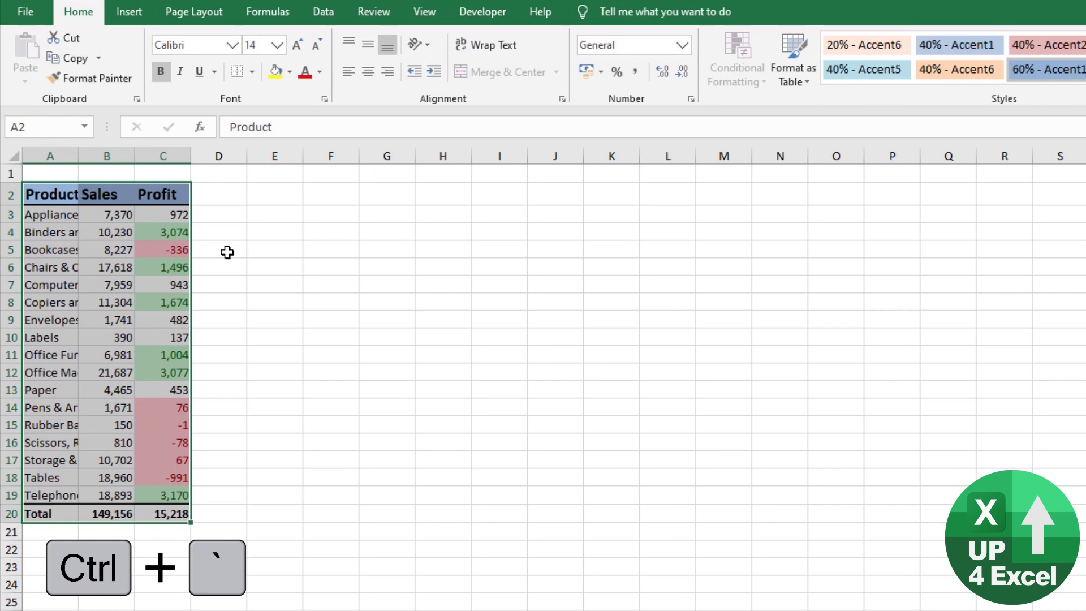
double_click(79, 156)
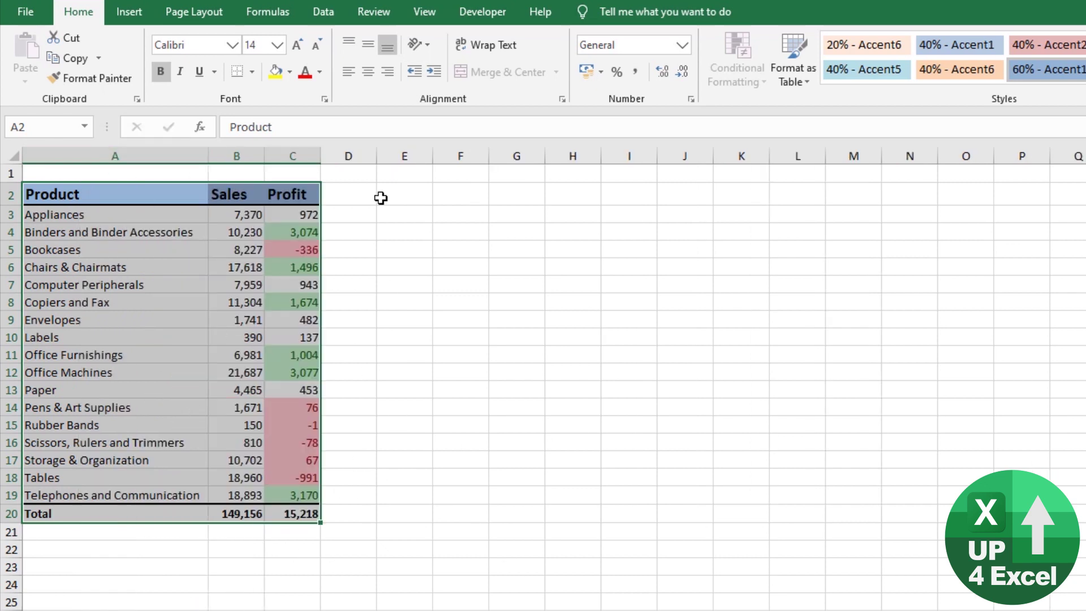
click(353, 218)
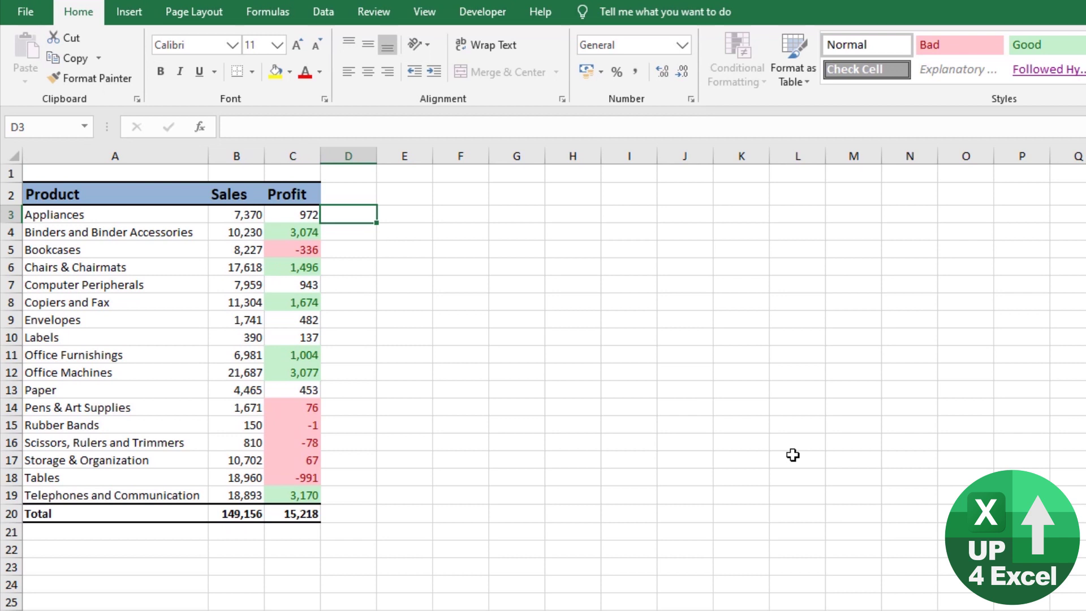
Enter =GET.CELL(63,C4) in D4 and copy it down D3:D19
key(Down)
text(=get)
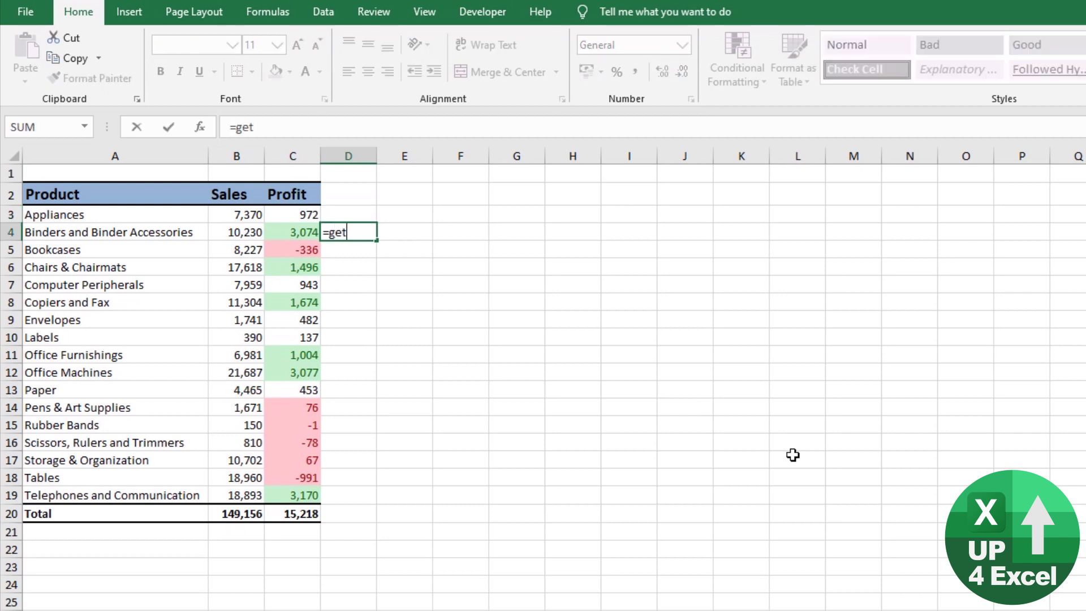
text(.cell(63,)
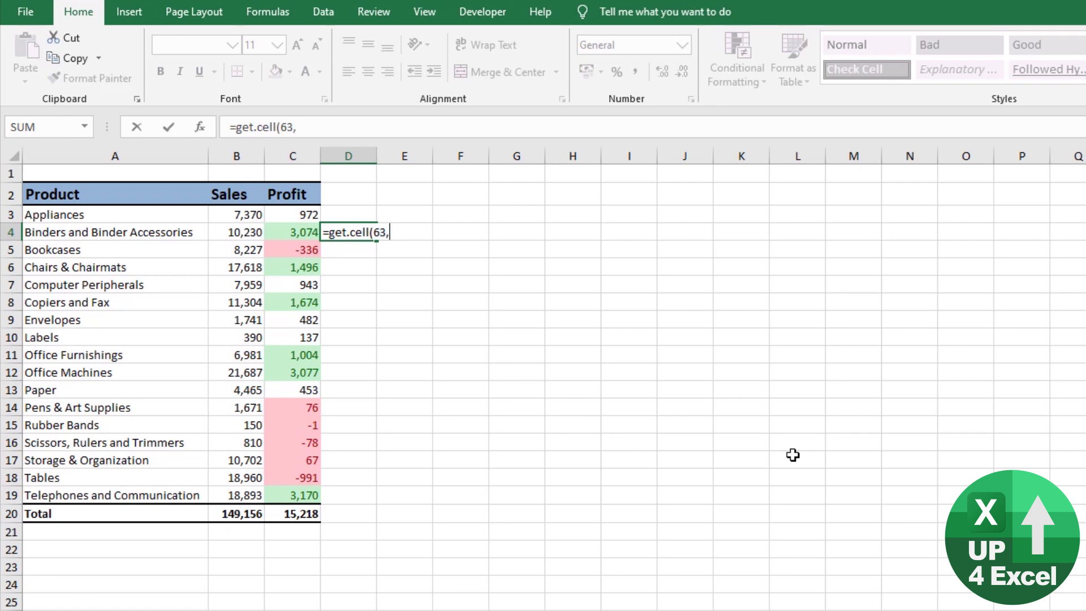
key(Left)
text())
key(Return)
key(Up)
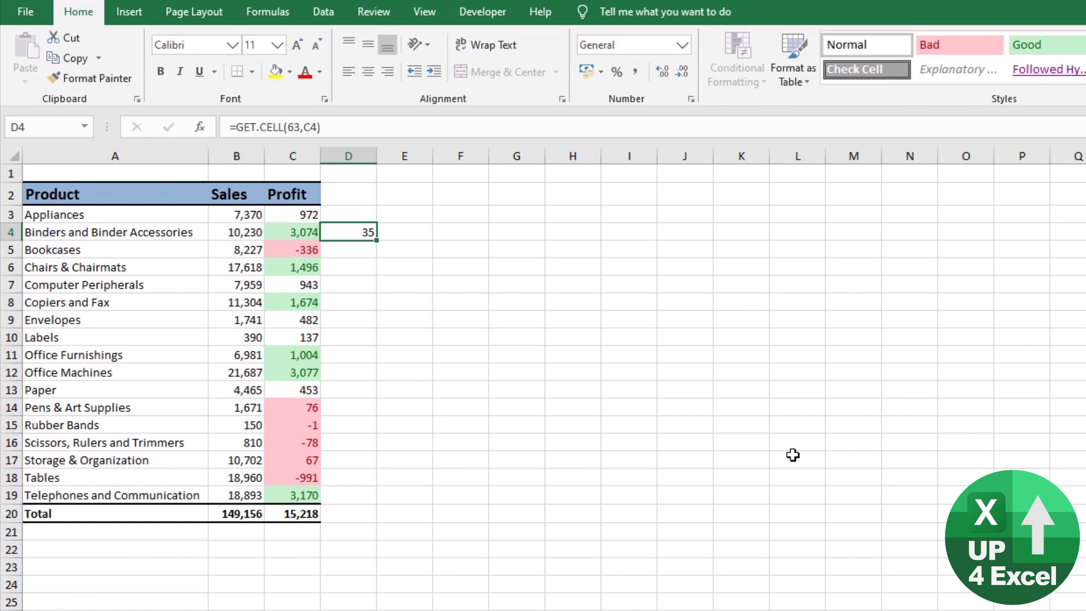
key(ctrl+c)
drag(368, 213, 347, 499)
key(ctrl+v)
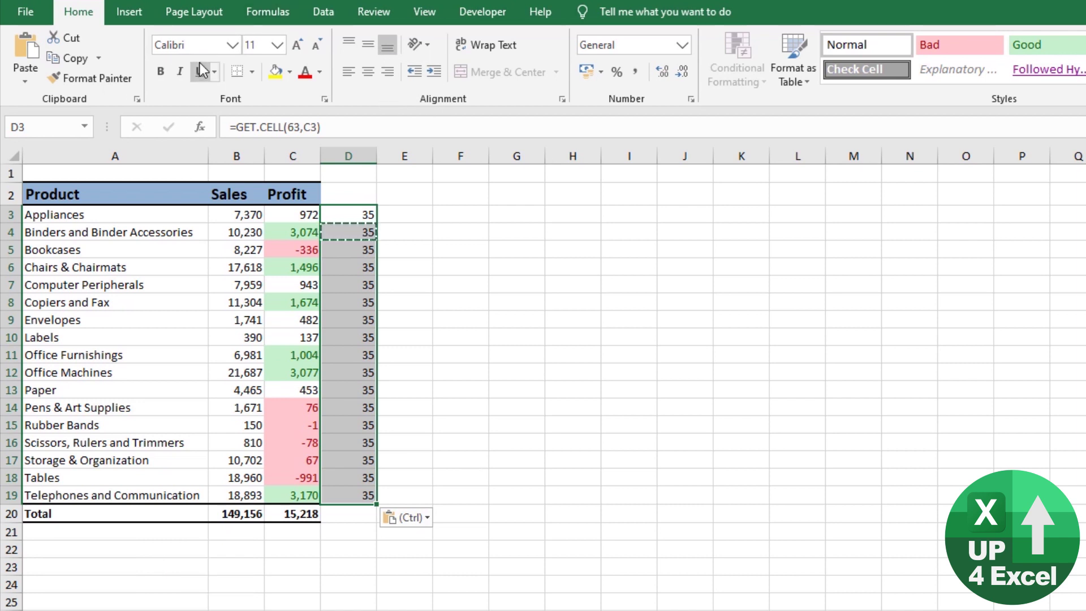
Recalculate the colour codes from the Macros dialog and check the D17 formula
click(481, 13)
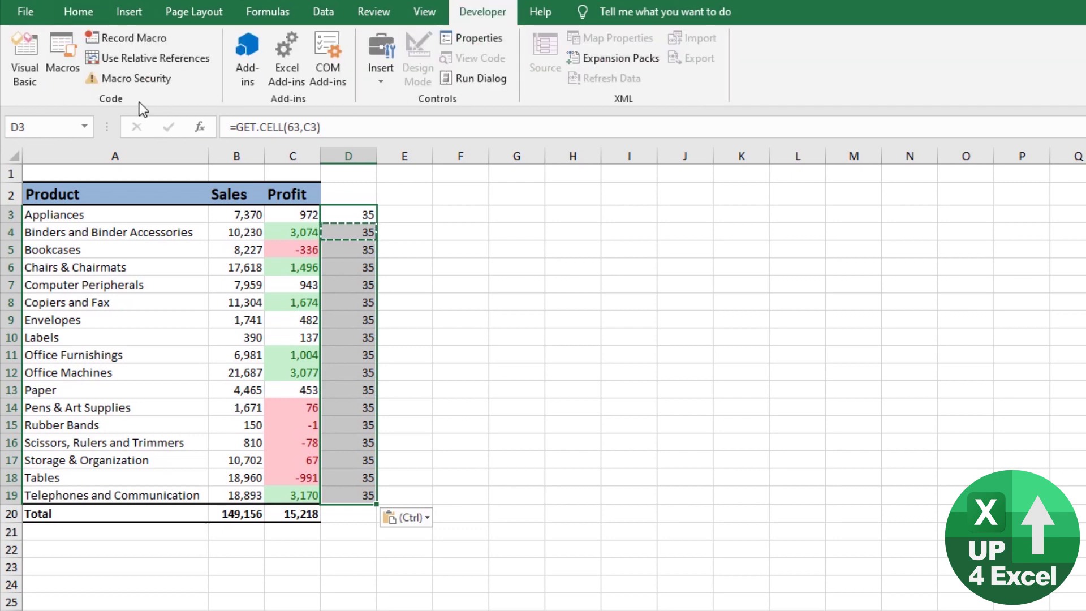
click(60, 54)
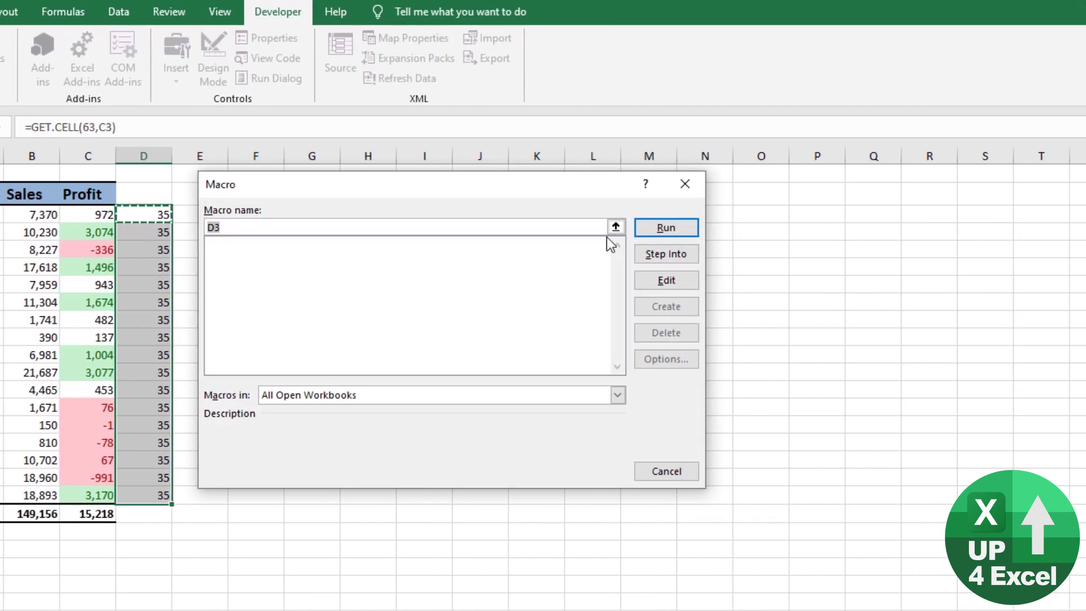
click(679, 226)
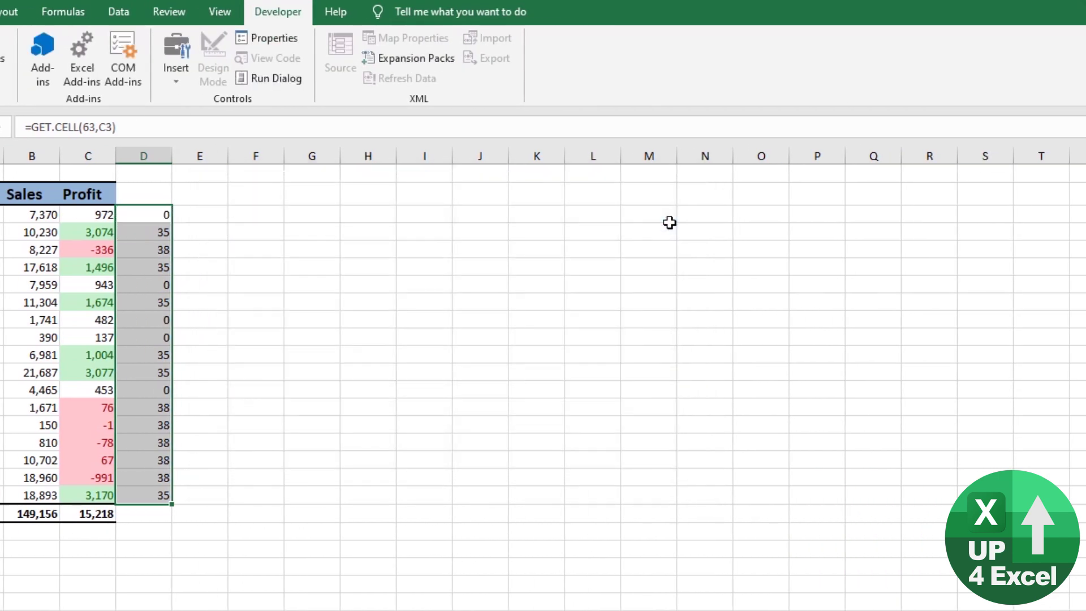
click(158, 247)
click(169, 458)
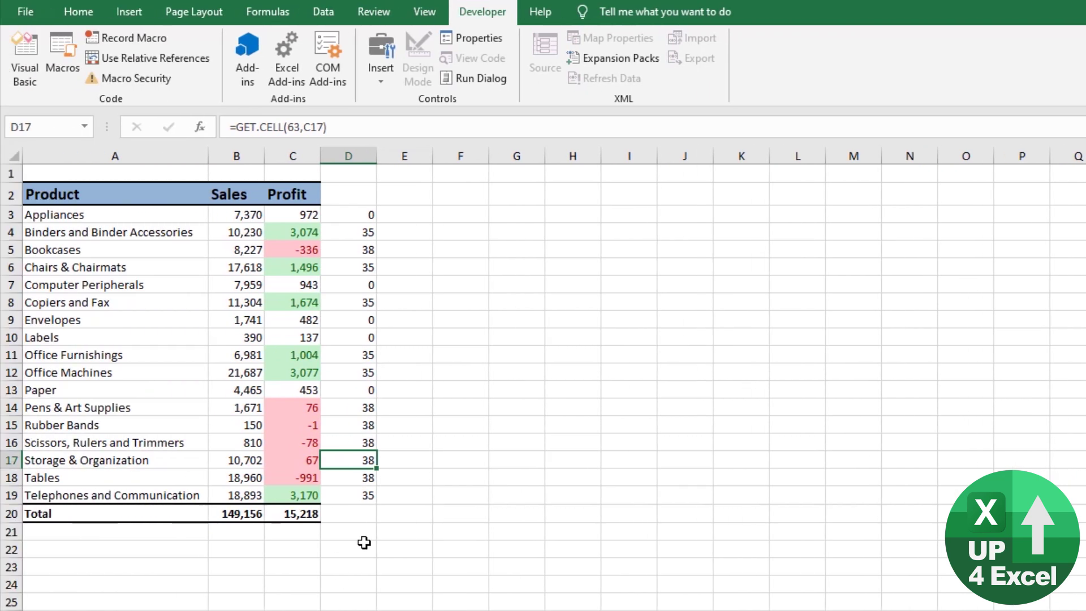